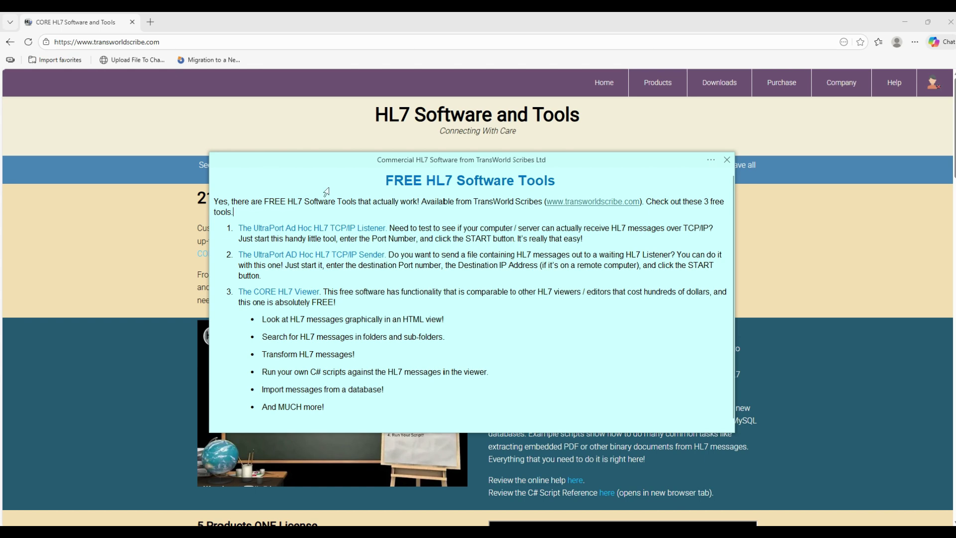
Close the note about free HL7 tools and find the Free Software (No License Required) section on the website's Downloads page
left_click(727, 160)
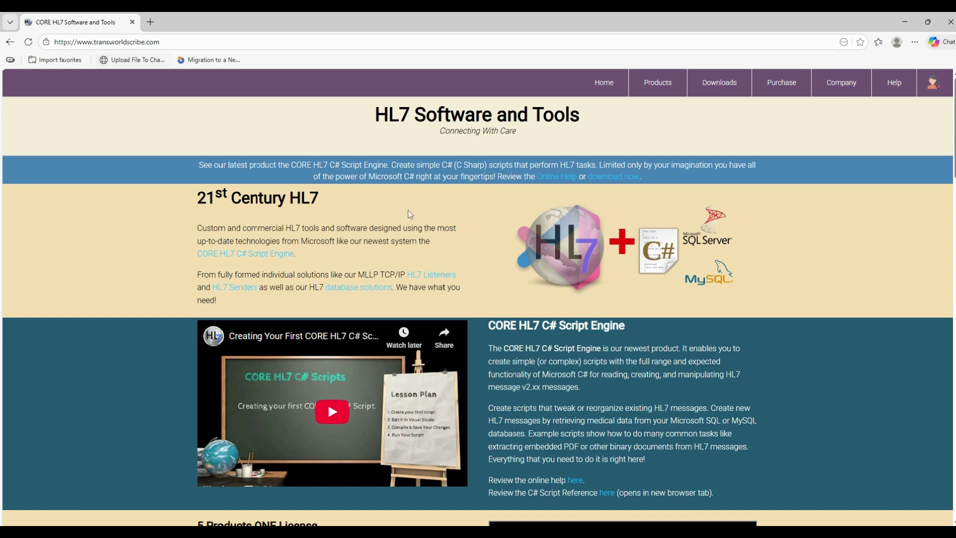
left_click(722, 88)
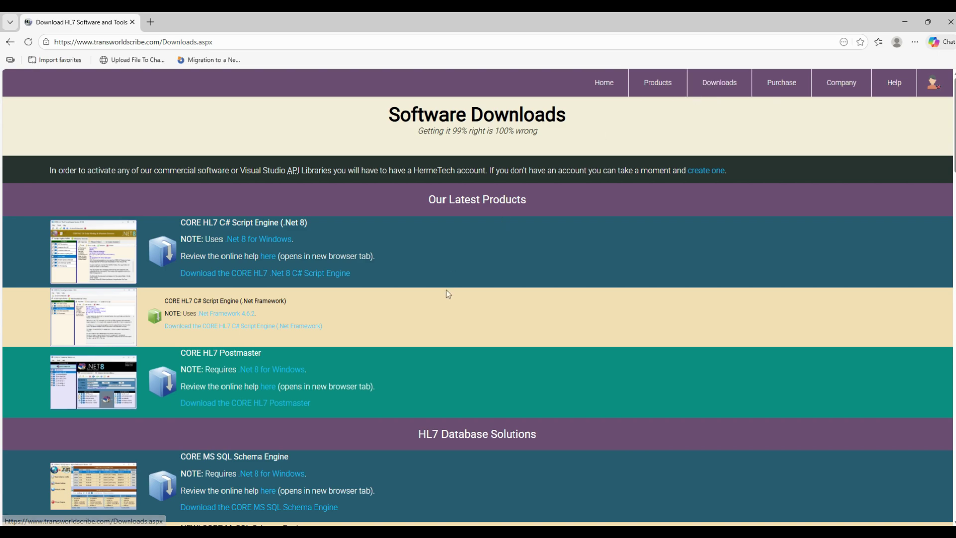
scroll(453, 290, "down", 15)
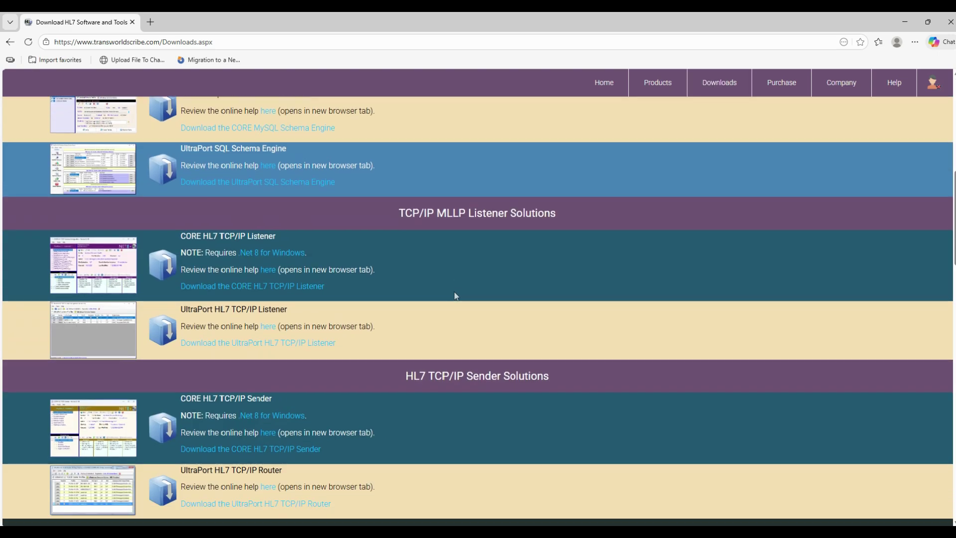
scroll(455, 295, "down", 8)
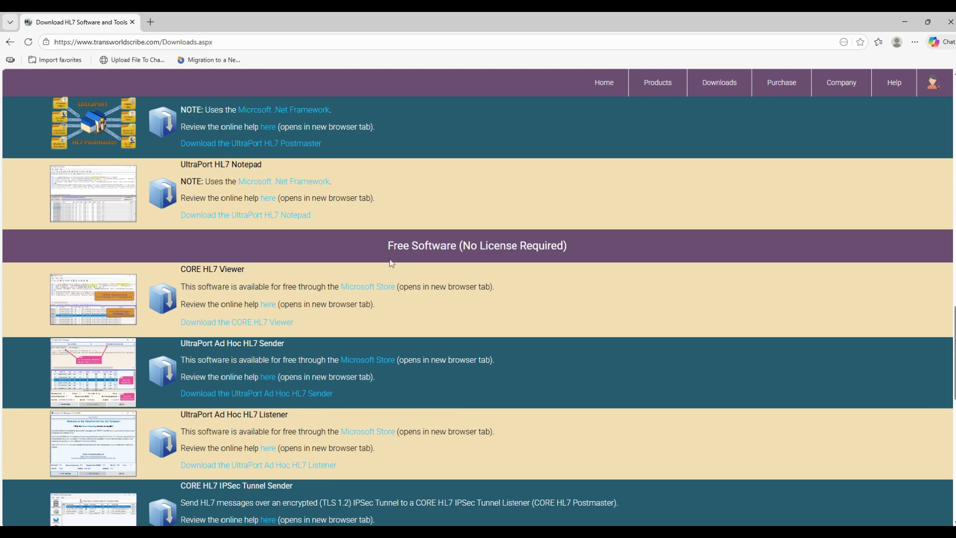
scroll(390, 259, "down", 2)
scroll(389, 264, "down", 2)
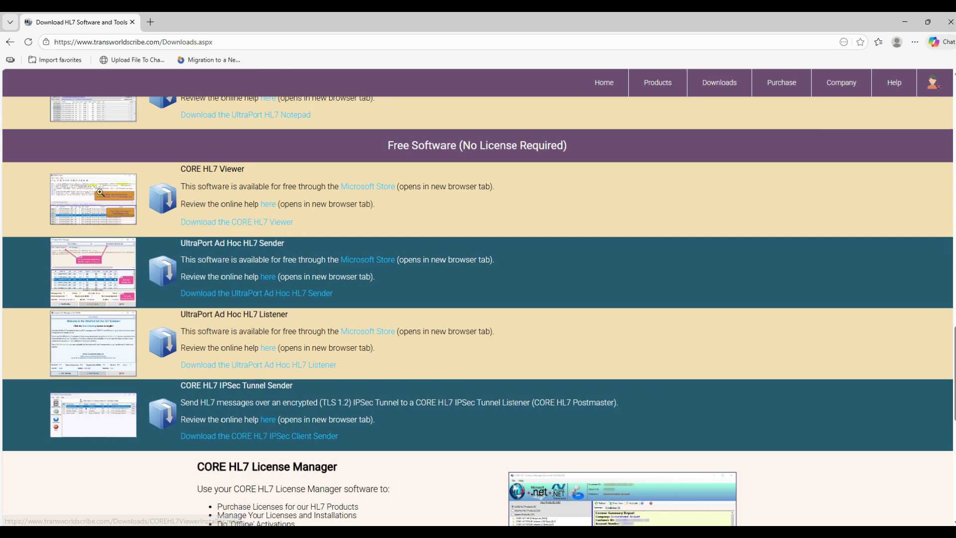
View the enlarged preview image of the CORE HL7 Viewer, then close it and the browser
left_click(99, 193)
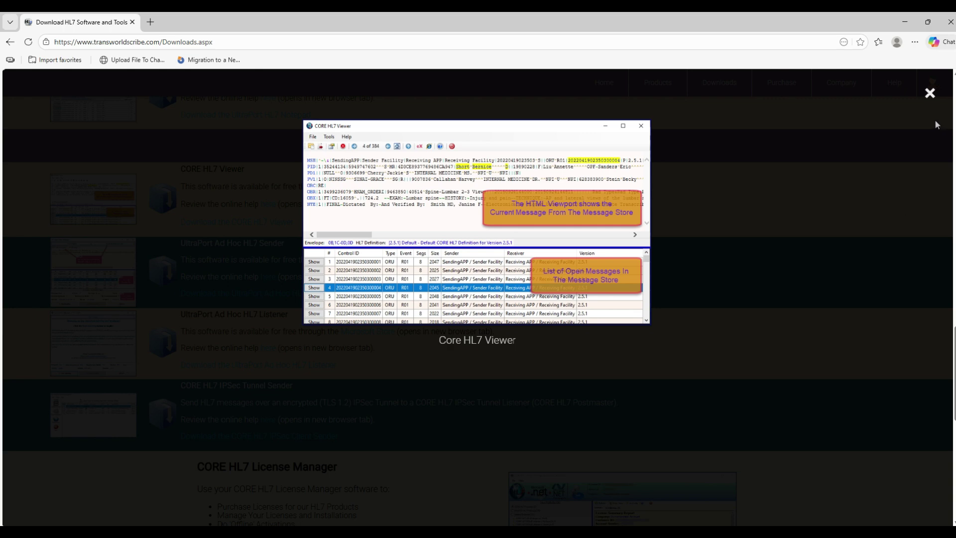
left_click(930, 97)
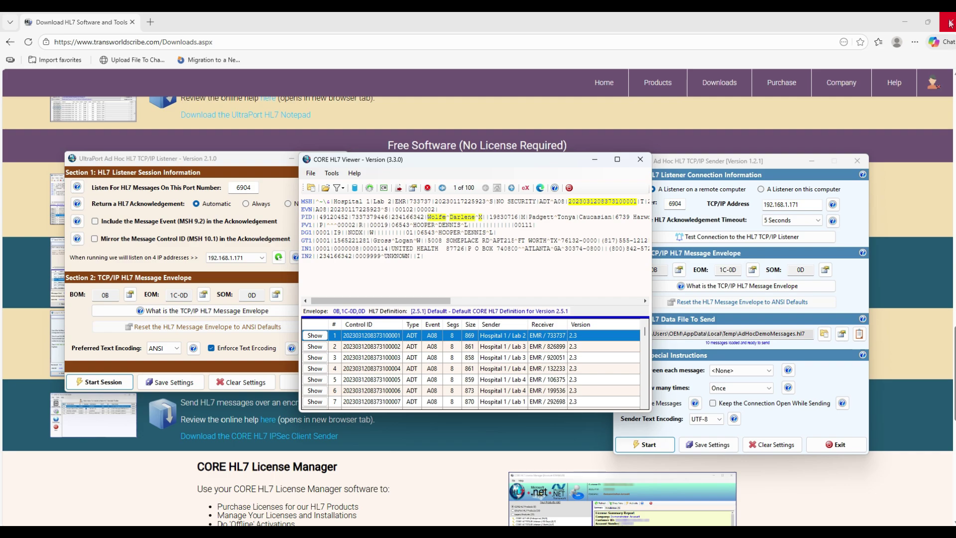
left_click(949, 24)
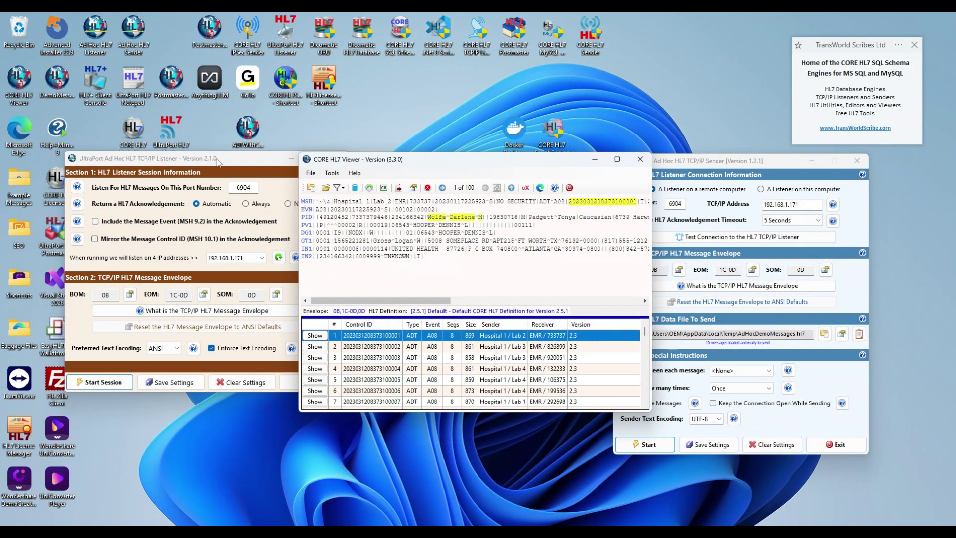
Switch to CORE HL7 Viewer and look through several messages in its list, ending on message 3
left_click(218, 162)
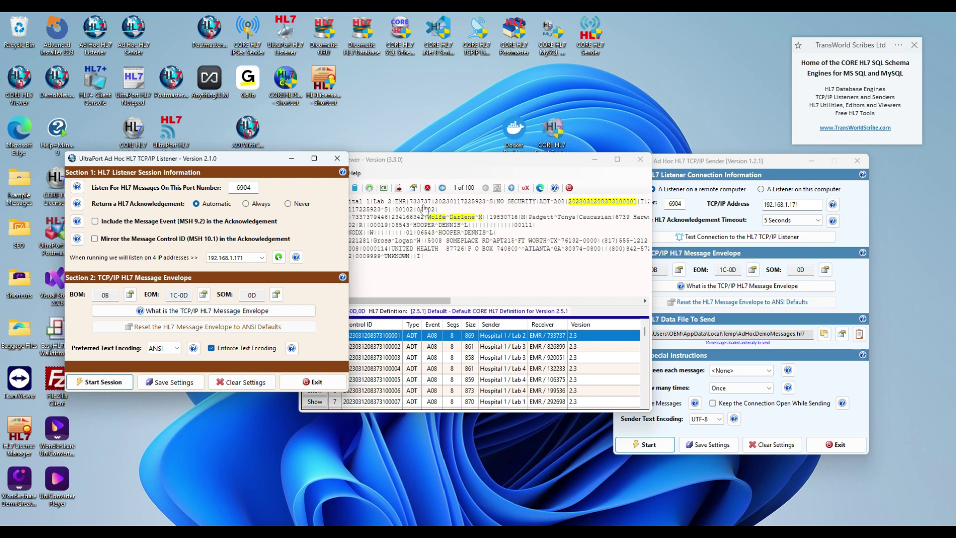
left_click(503, 156)
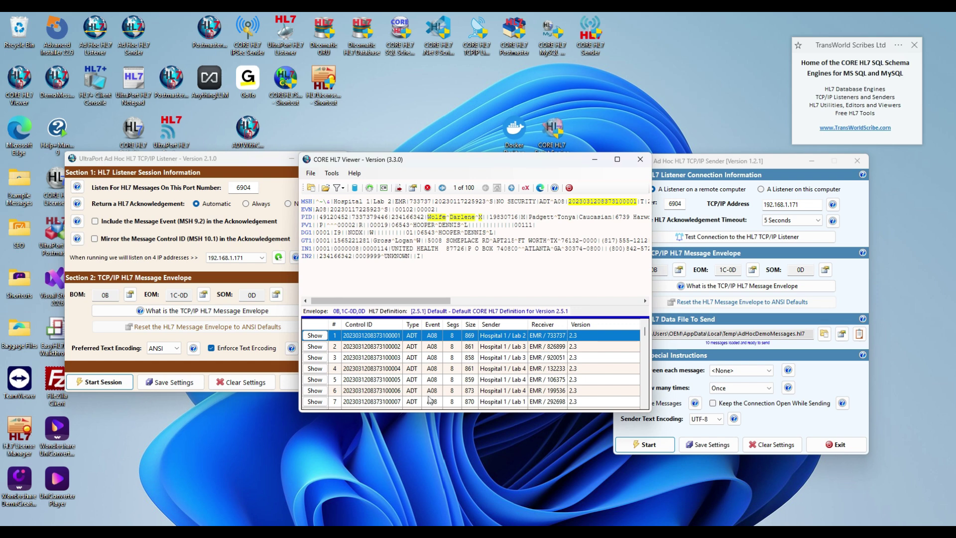
left_click(355, 357)
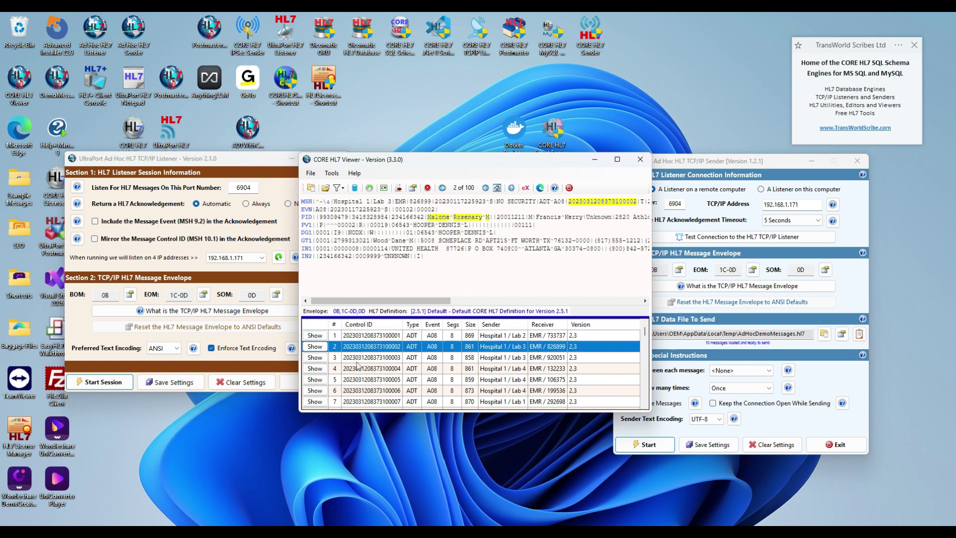
left_click(364, 380)
left_click(358, 338)
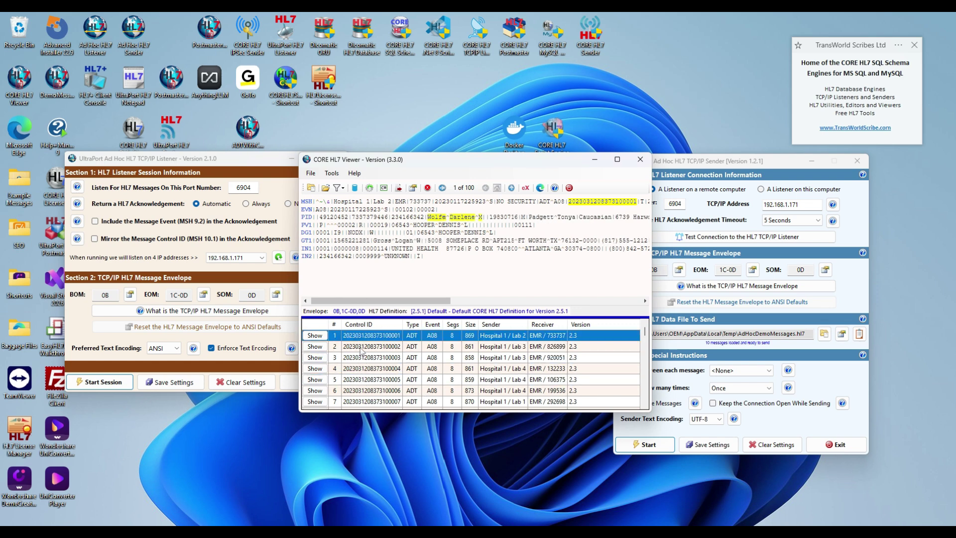
left_click(360, 347)
left_click(362, 357)
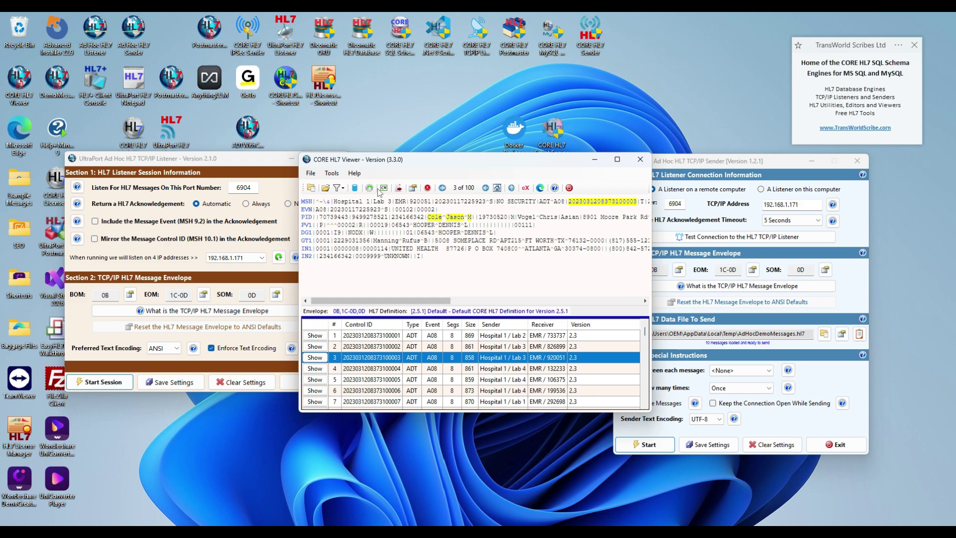
Examine the field details of the EVN segment in message 3 and close the report
left_click(308, 210)
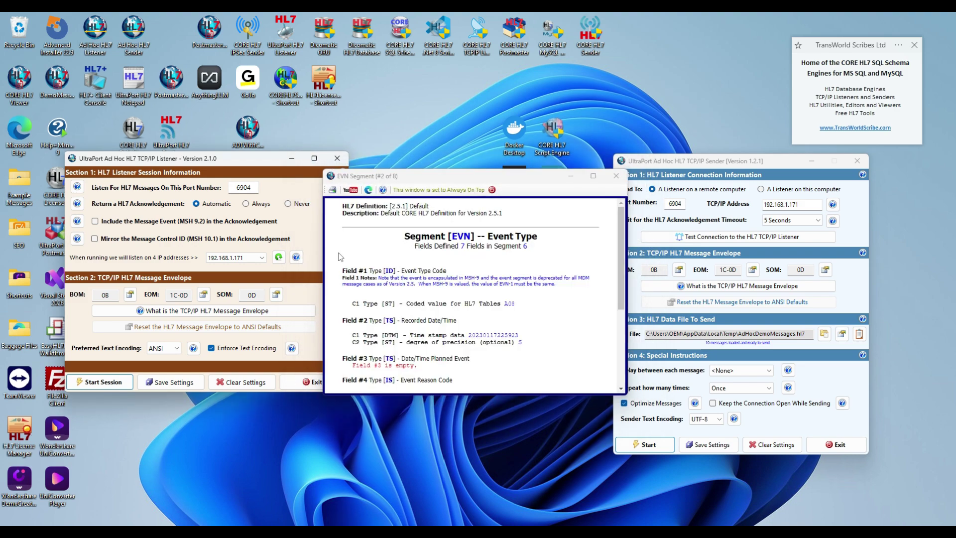
scroll(453, 211, "down", 5)
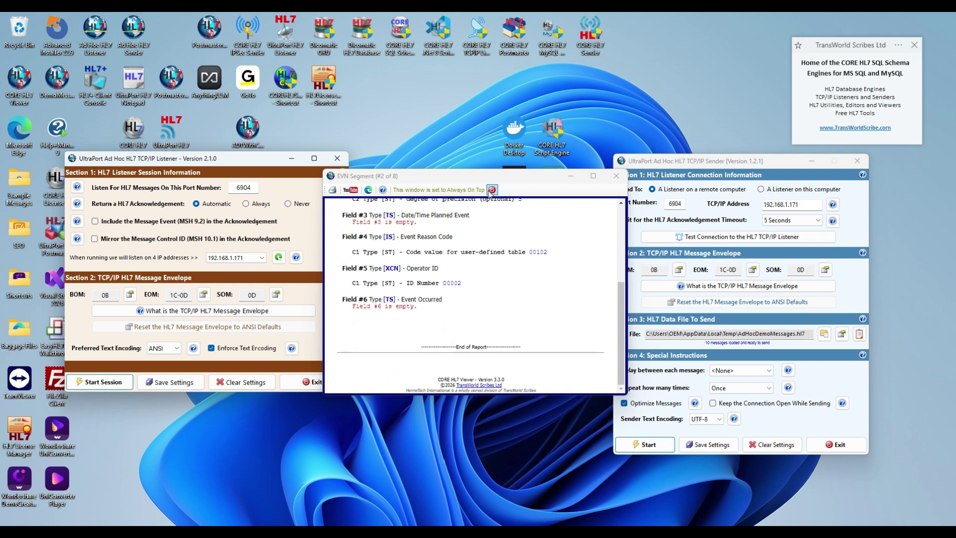
key("Escape")
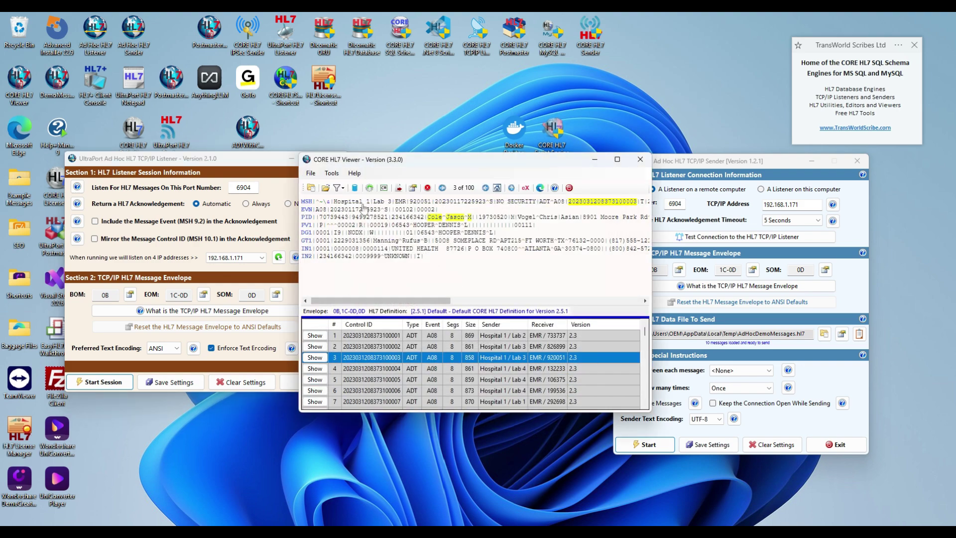
Examine the PID patient name field and the hex view of message 3, closing each window
left_click(438, 217)
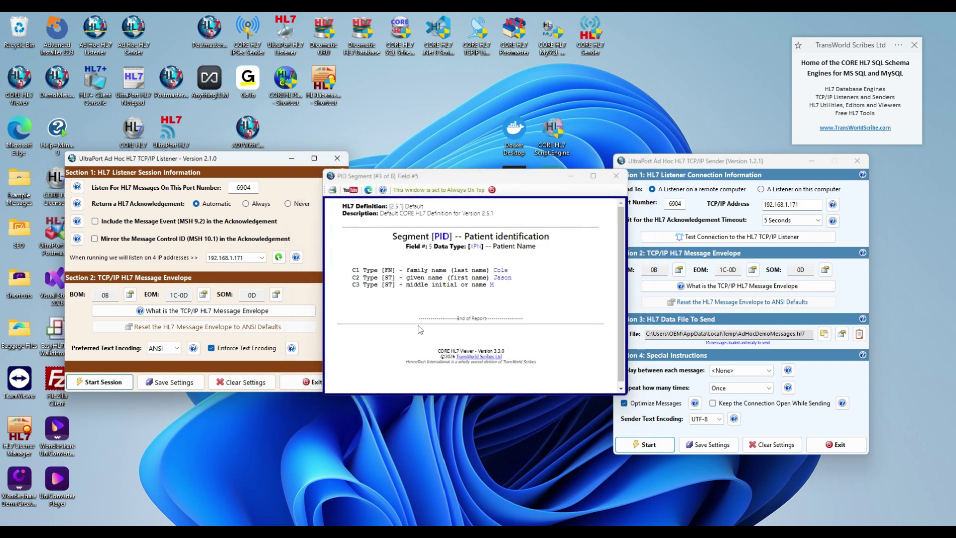
key("Escape")
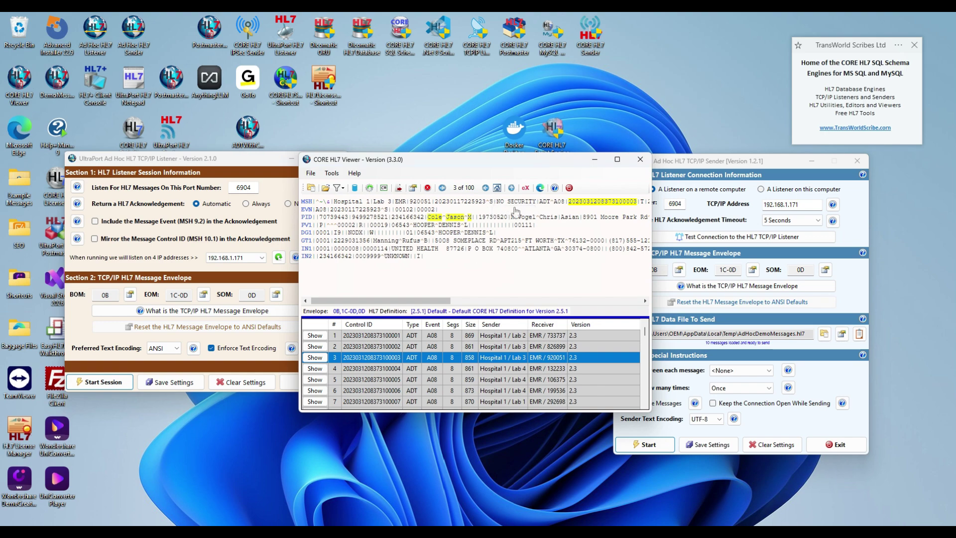
left_click(525, 188)
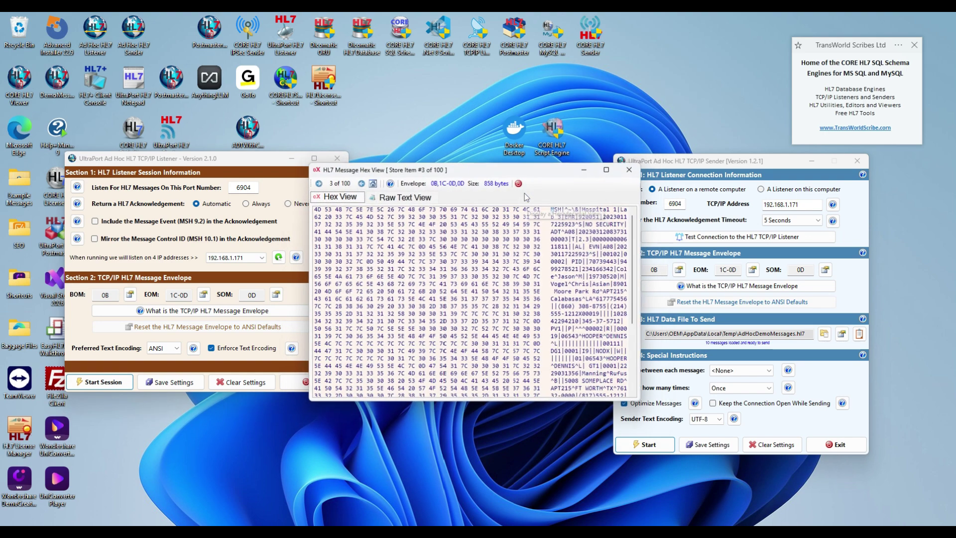
key("Escape")
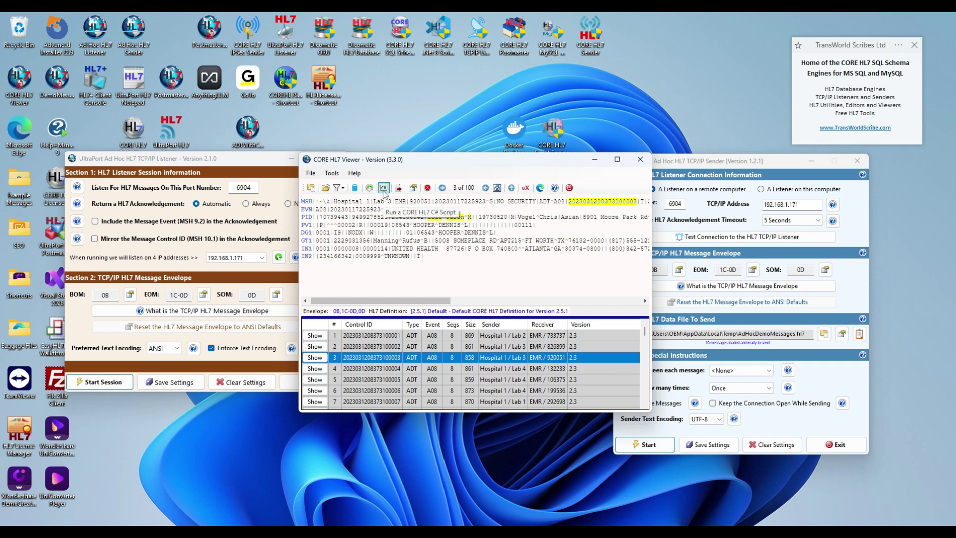
Switch to the UltraPort Ad Hoc HL7 TCP/IP Listener, start a session on port 6904 and begin listening
left_click(670, 166)
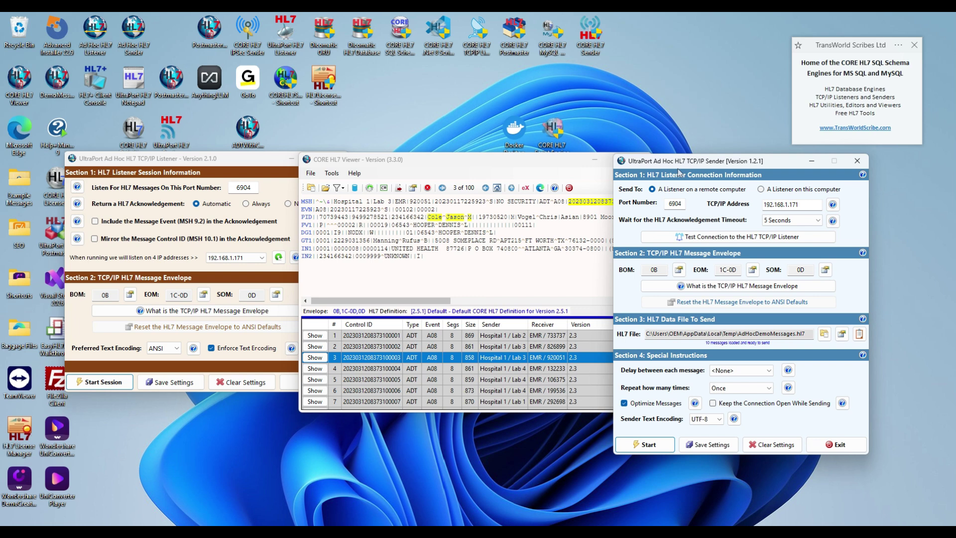
left_click(225, 164)
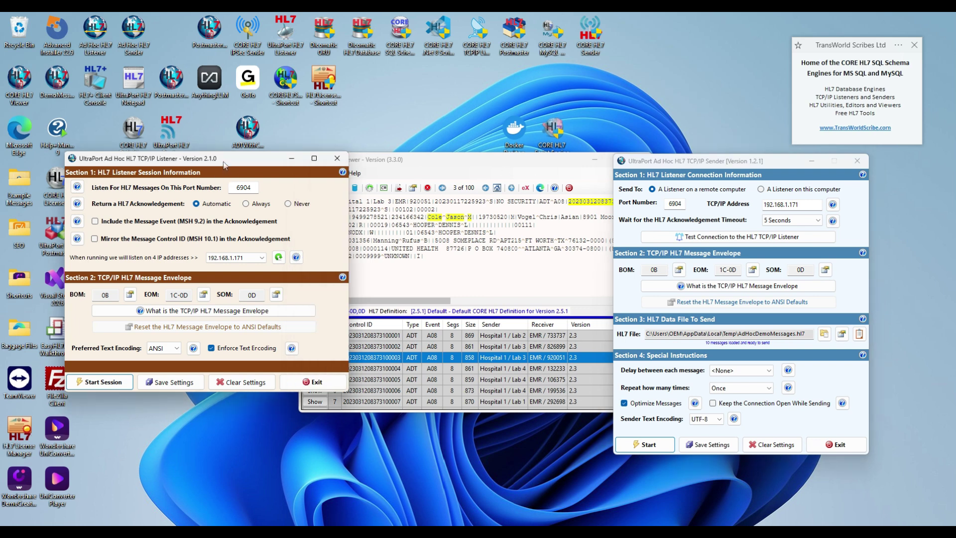
left_click(251, 190)
double_click(252, 189)
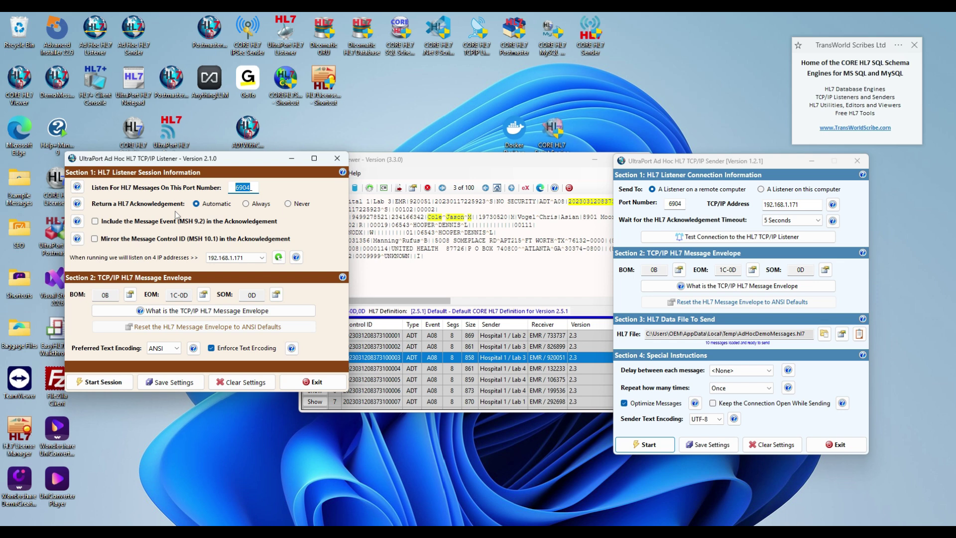
left_click(114, 382)
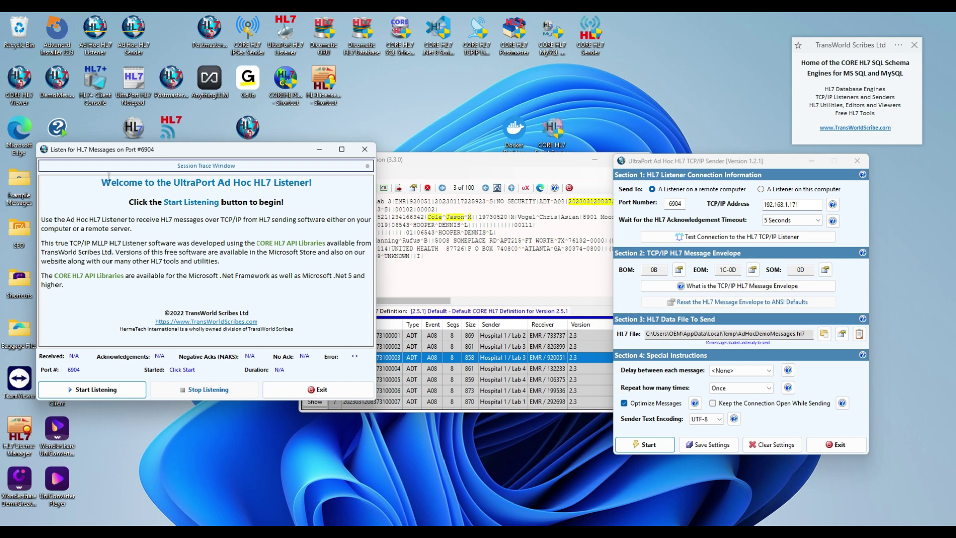
left_click(93, 392)
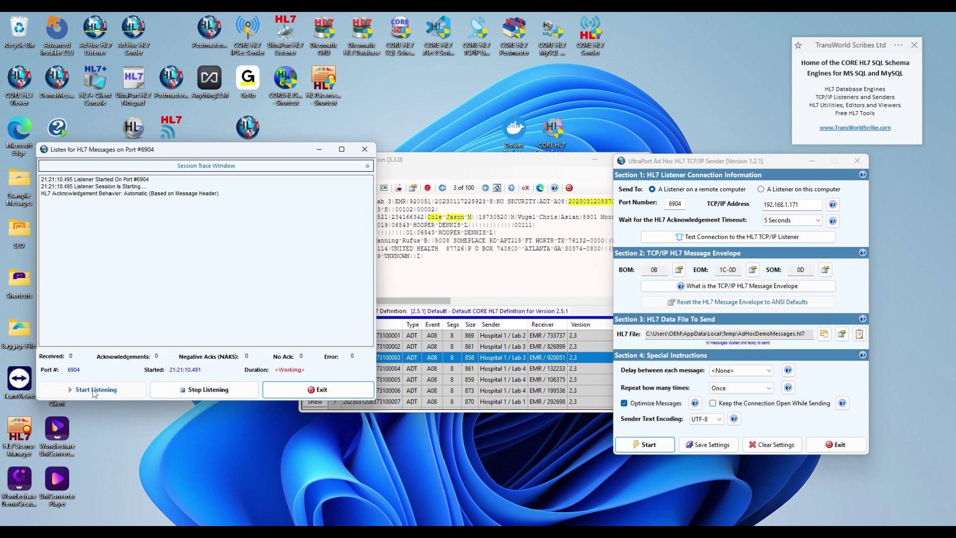
In the Ad Hoc HL7 Sender, target a listener on a remote computer at 192.168.1.171, port 6904, and test the connection
left_click(665, 162)
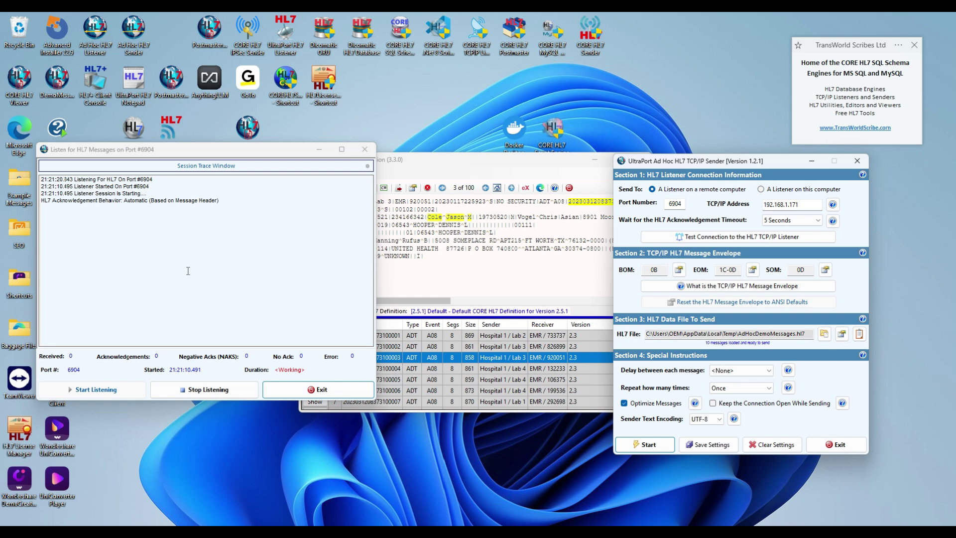
left_click(670, 204)
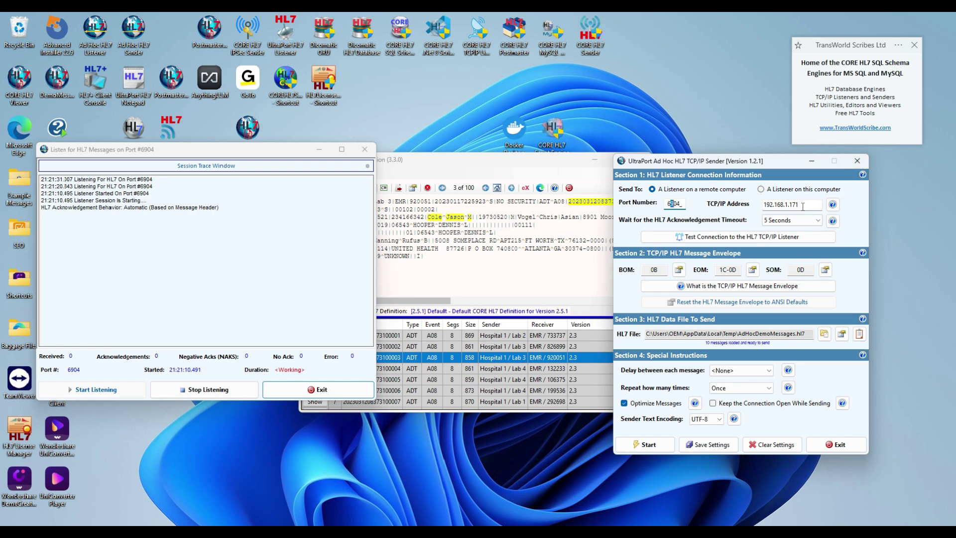
left_click(760, 189)
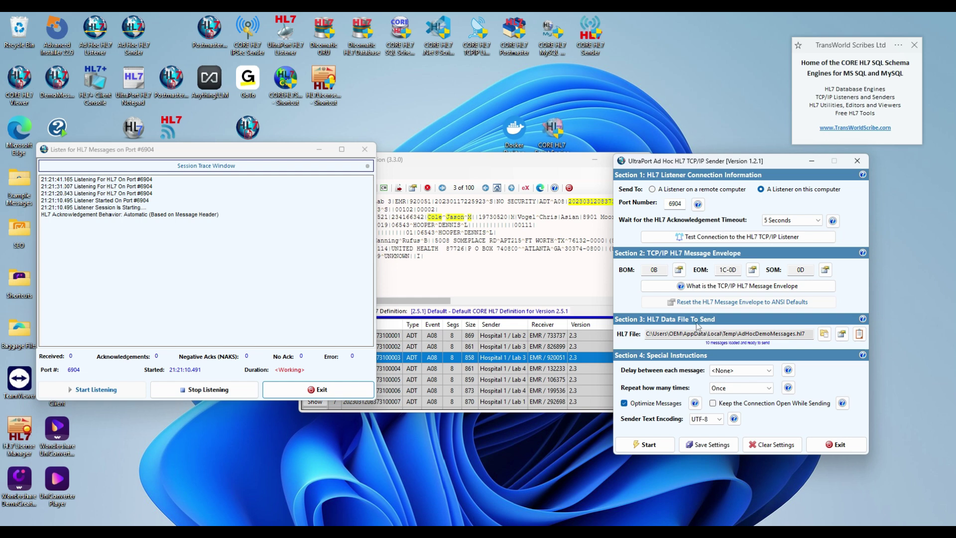
left_click(652, 190)
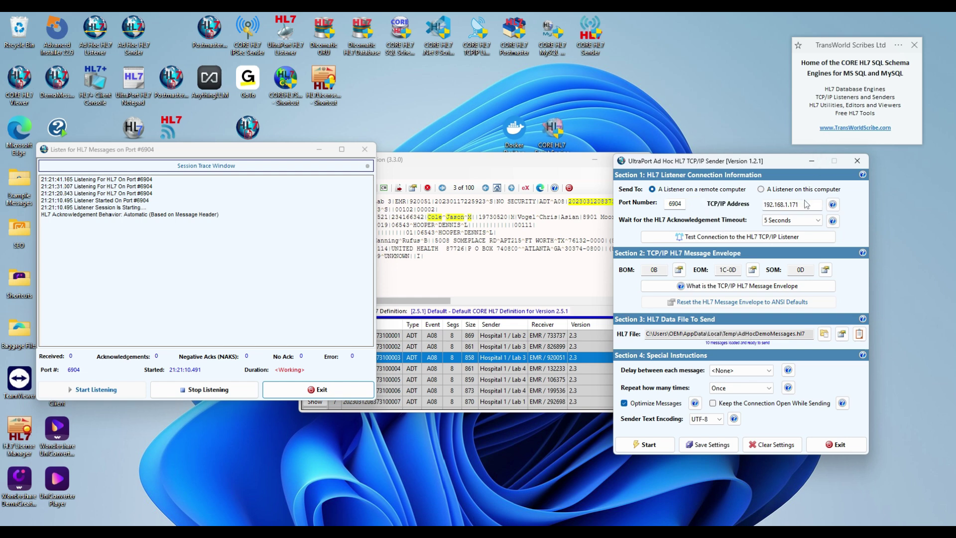
left_click(713, 238)
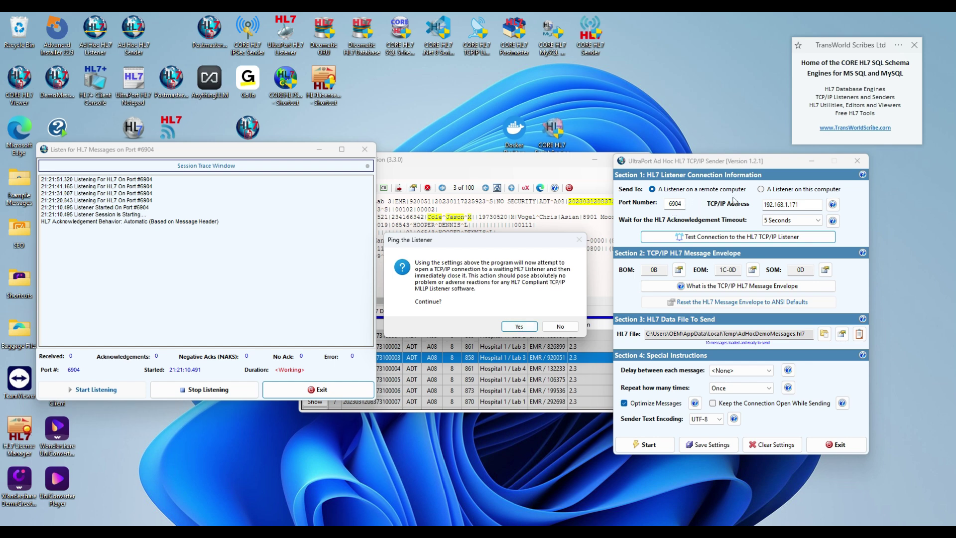
left_click(516, 325)
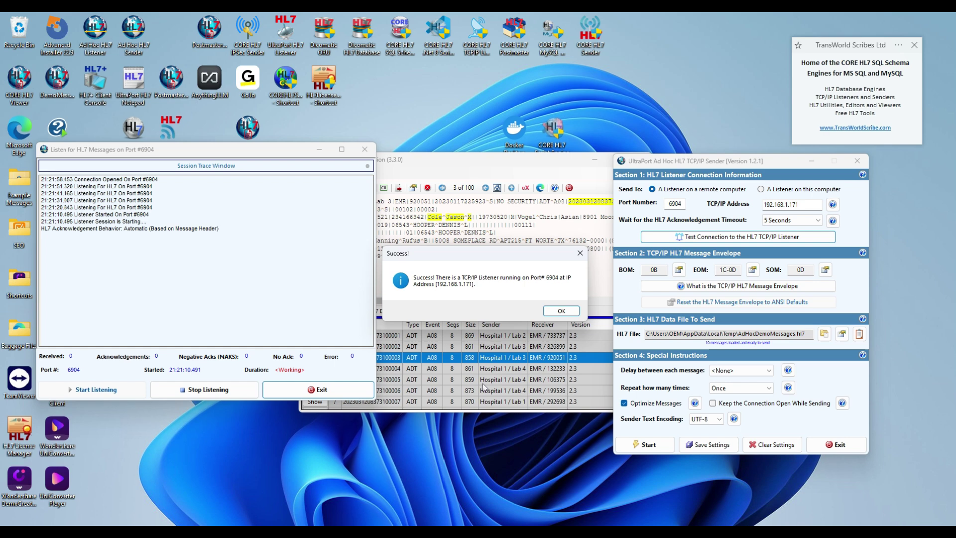
left_click(562, 311)
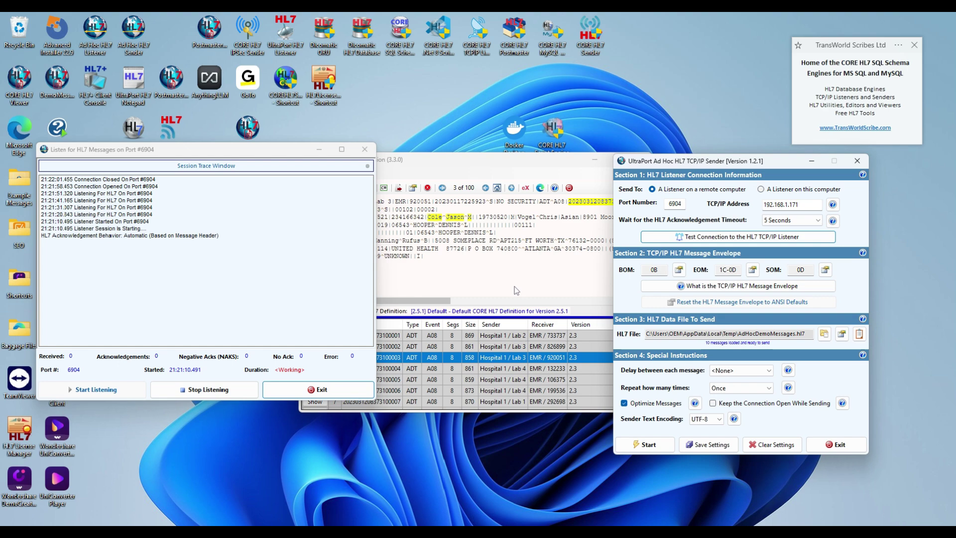
Send the 10 loaded HL7 messages to the listener and bring the listener's session trace forward
left_click(660, 446)
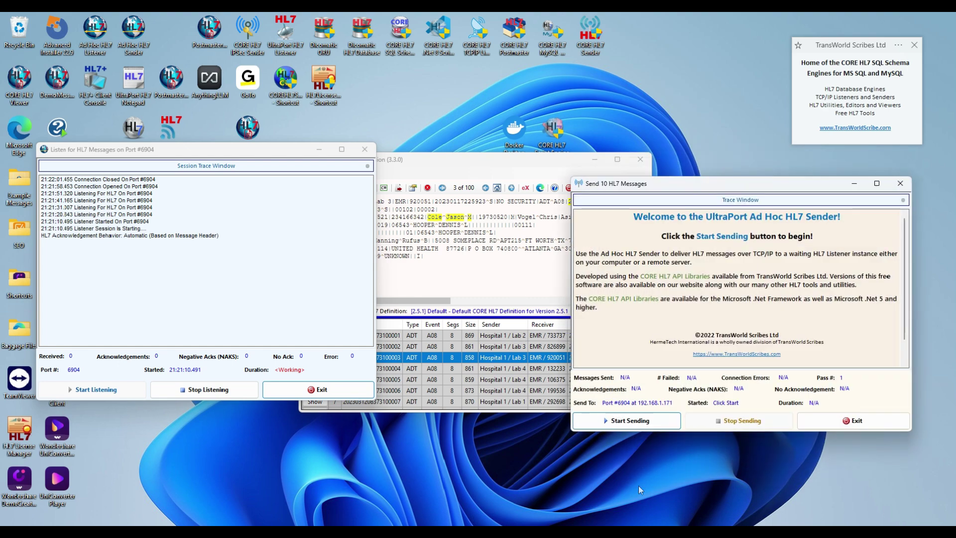
left_click(626, 420)
mouse_move(625, 532)
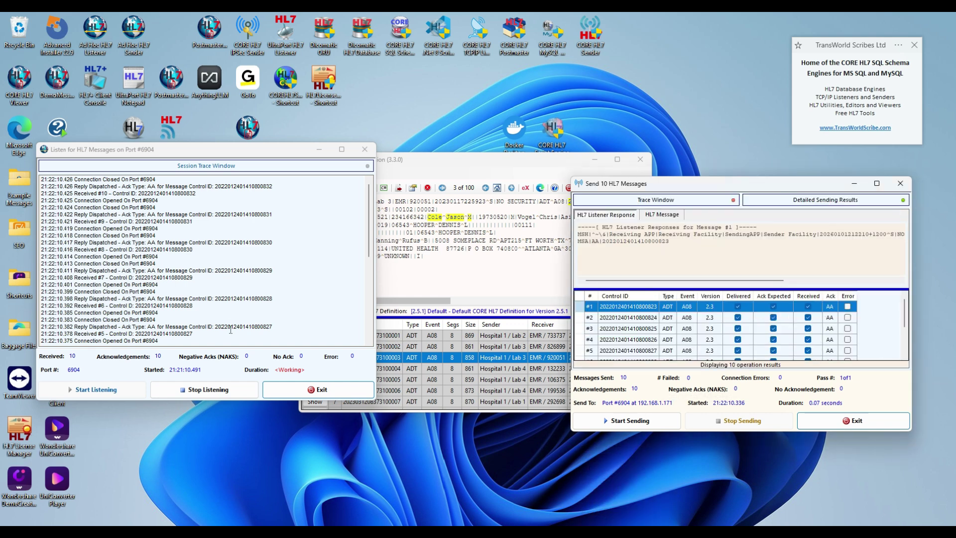
left_click(218, 288)
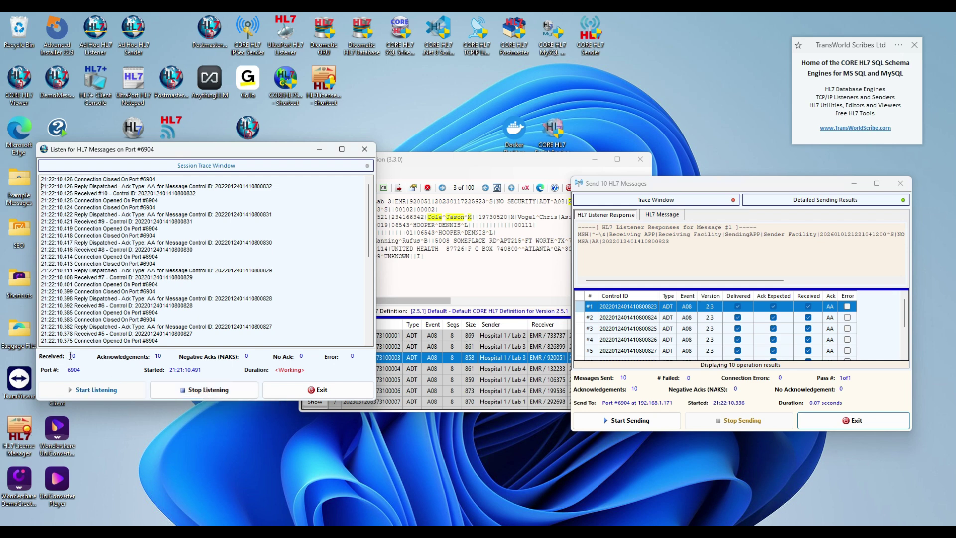
Stop the listening session on port 6904 and look through the list of received HL7 messages
left_click(199, 398)
left_click(199, 396)
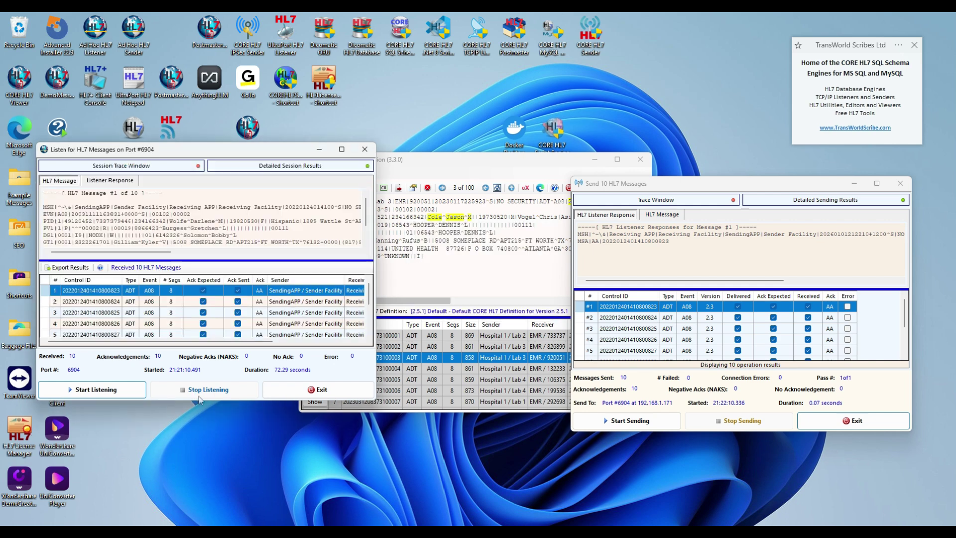
scroll(151, 315, "down", 2)
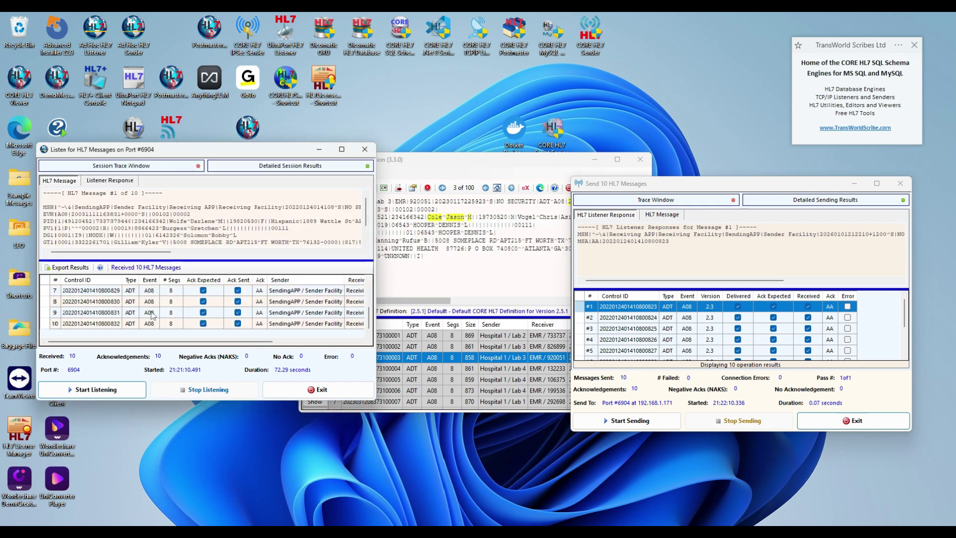
scroll(152, 314, "up", 2)
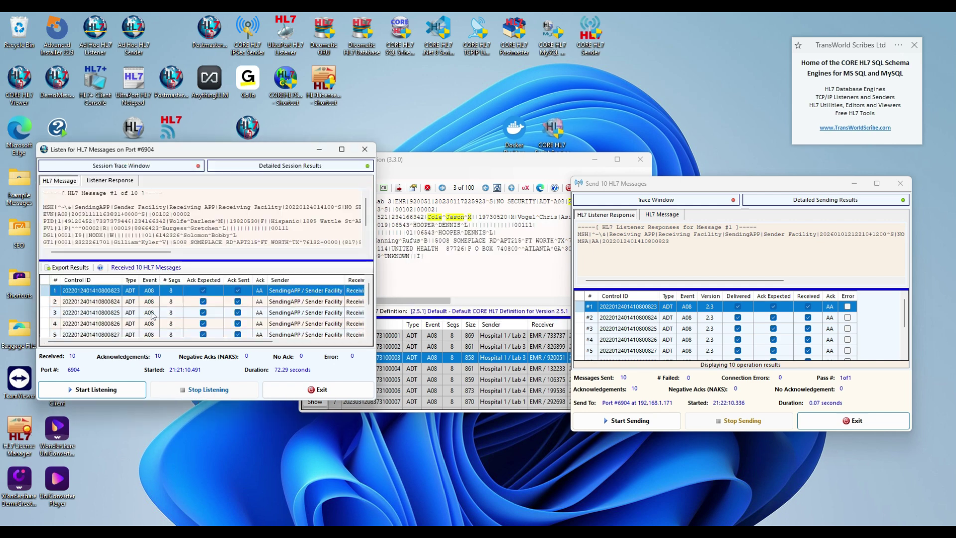
View the listener response for message 1, and close the listener and sender session windows
left_click(108, 181)
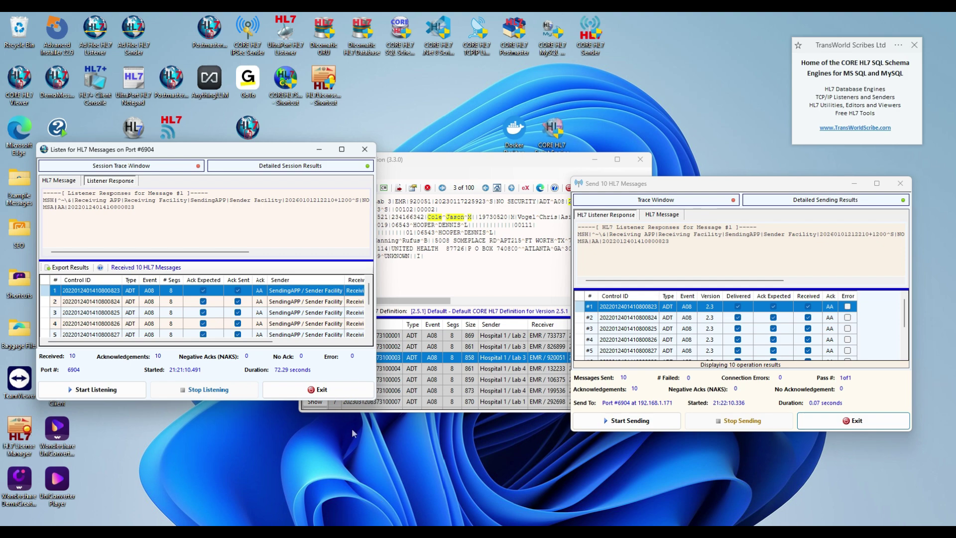
left_click(333, 395)
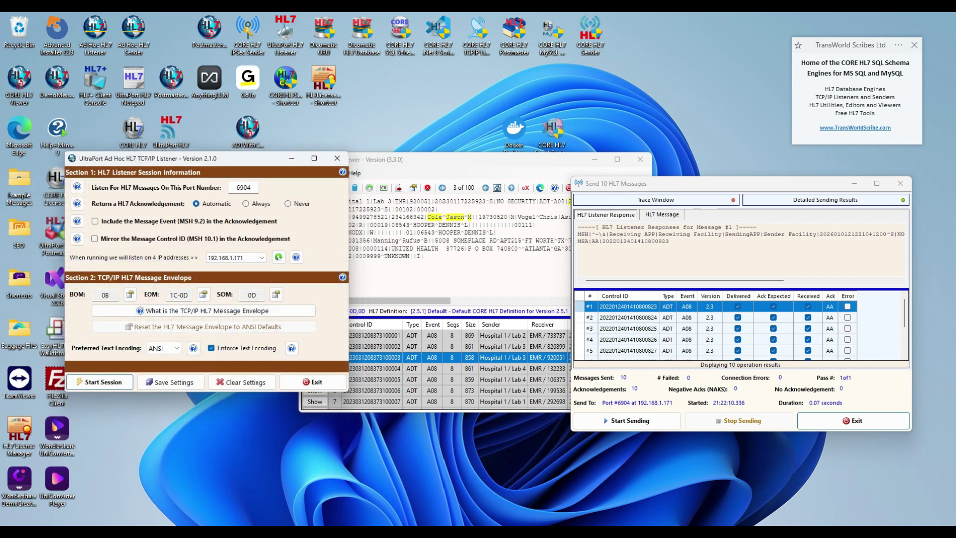
left_click(882, 419)
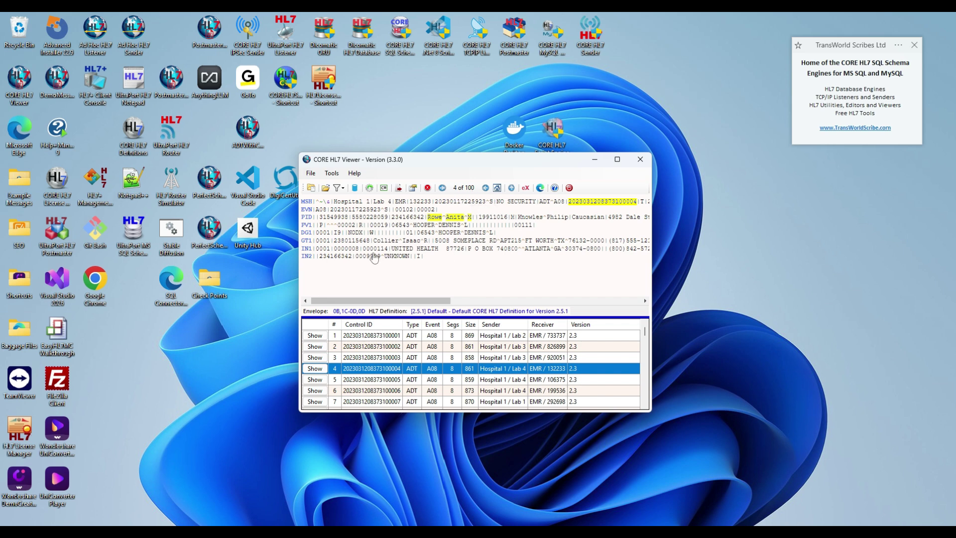
Filter the messages in CORE HL7 Viewer with the extended filter script Patients ABC
left_click(341, 190)
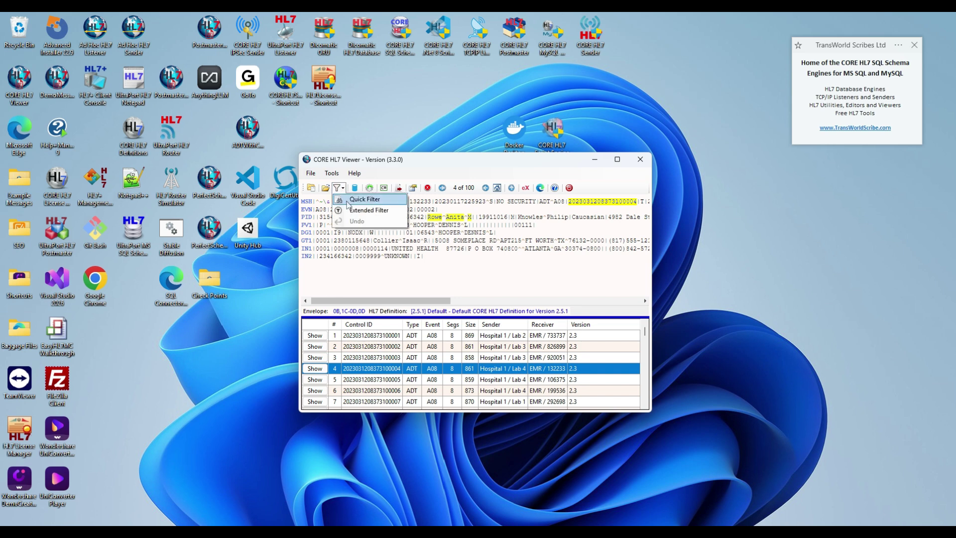
left_click(368, 209)
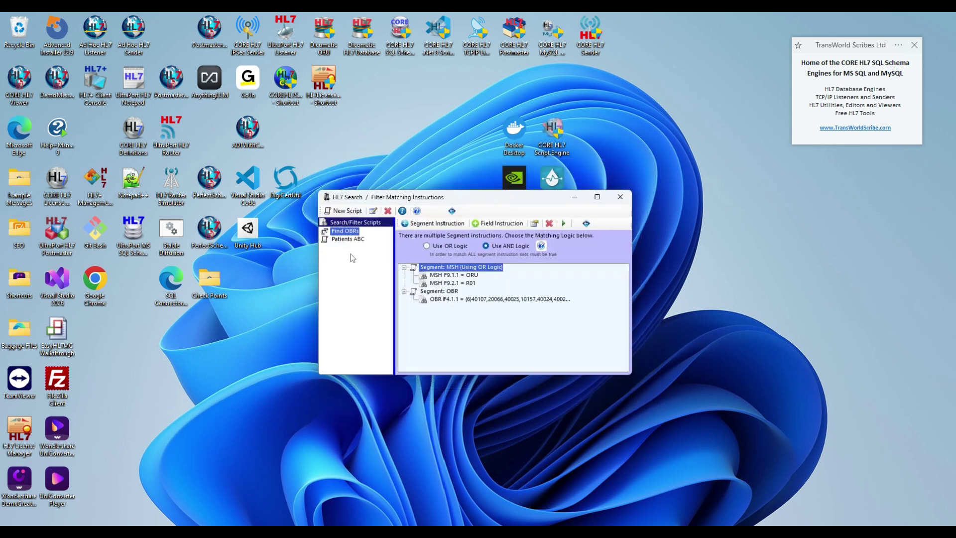
left_click(353, 237)
left_click(348, 231)
left_click(347, 240)
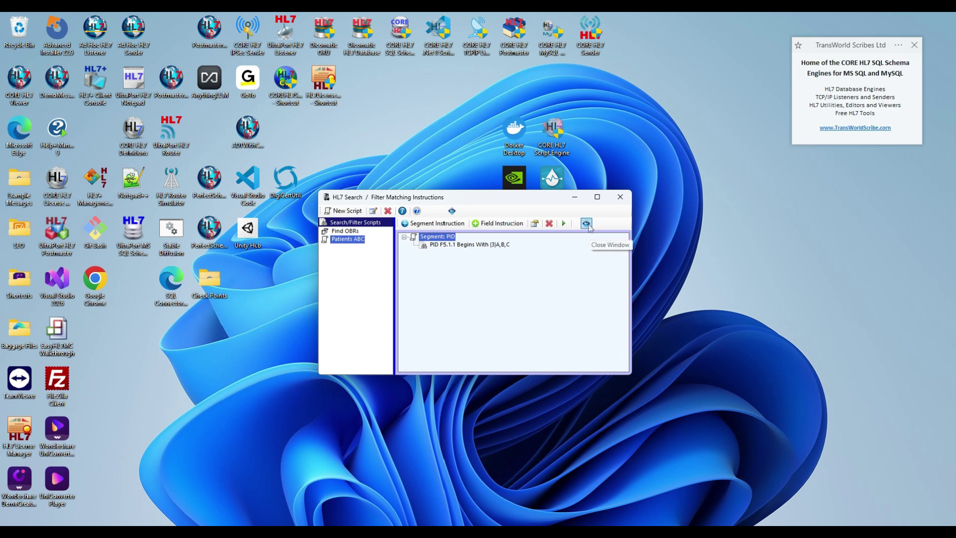
left_click(564, 224)
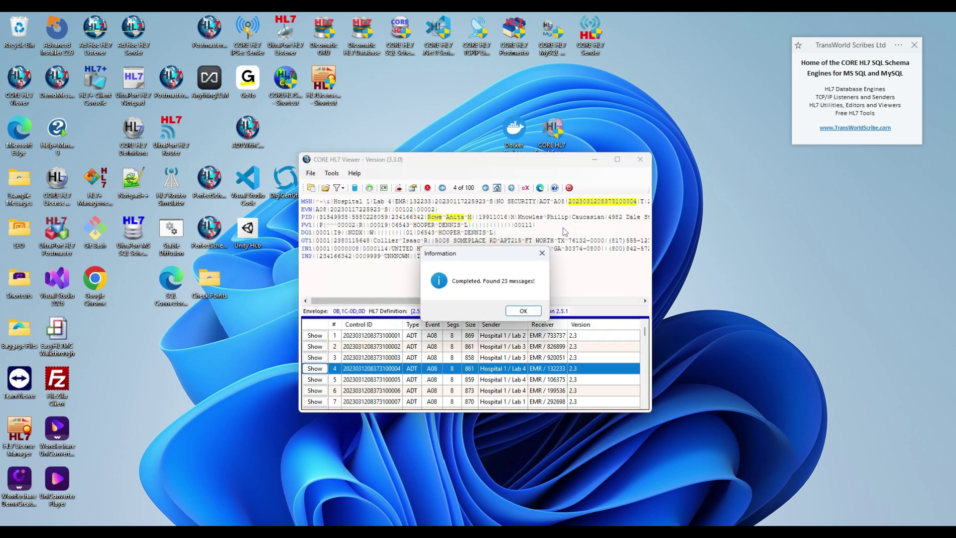
left_click(523, 312)
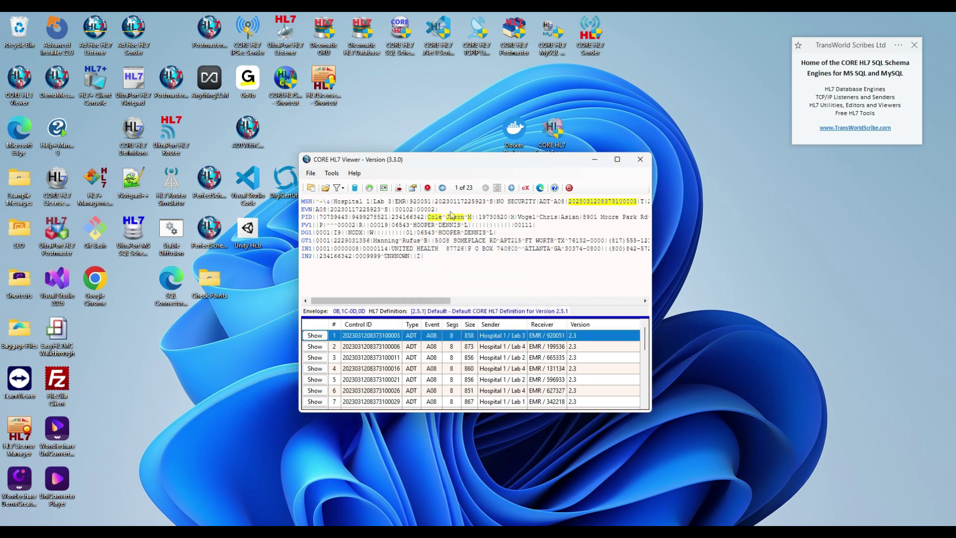
Look through filtered messages 2 to 7, checking the patient name in each PID segment
left_click(368, 350)
left_click(365, 358)
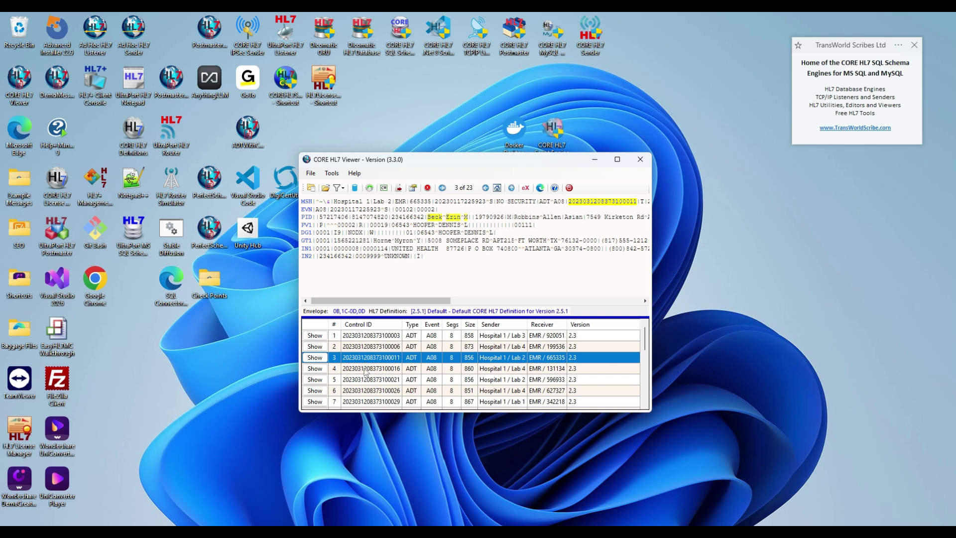
left_click(366, 371)
left_click(365, 380)
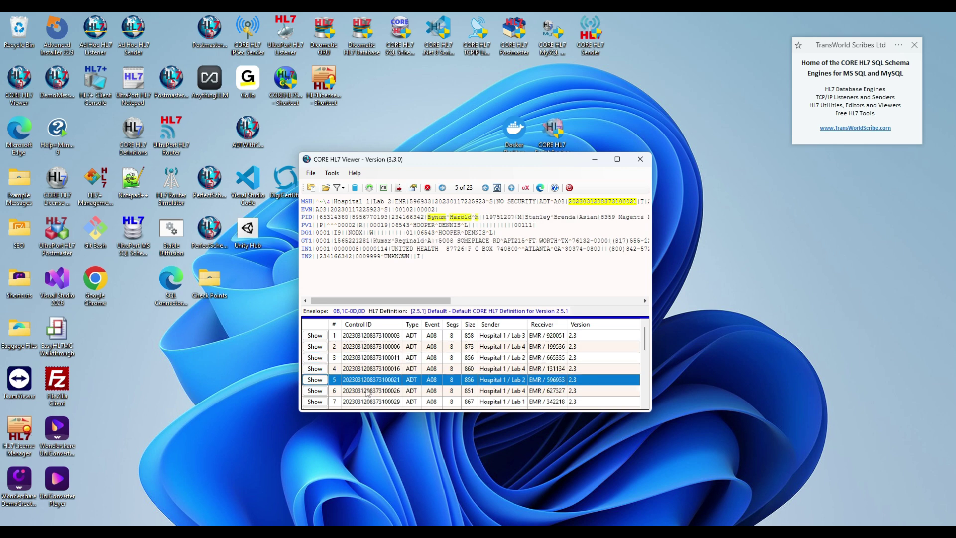
left_click(366, 391)
left_click(367, 402)
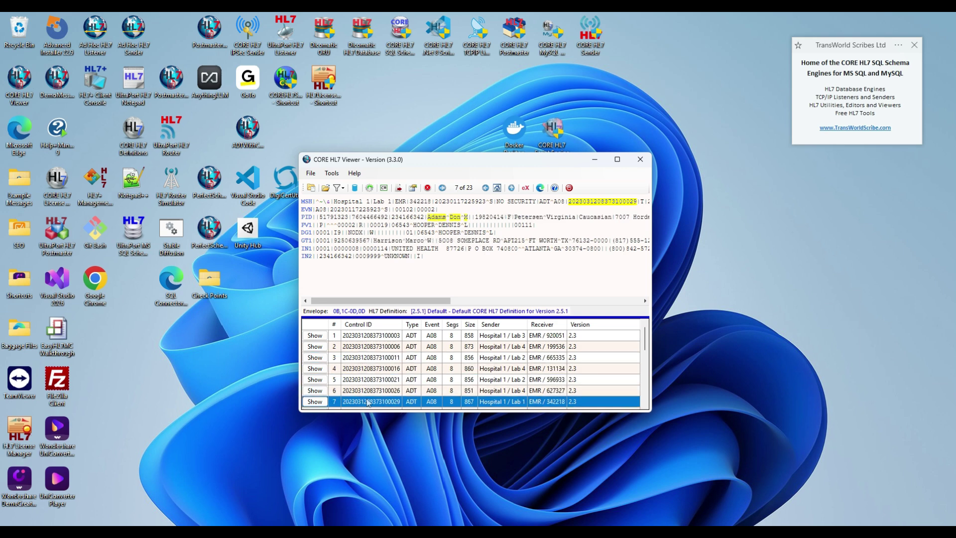
Undo the message filter to restore the original message set
left_click(342, 189)
left_click(359, 221)
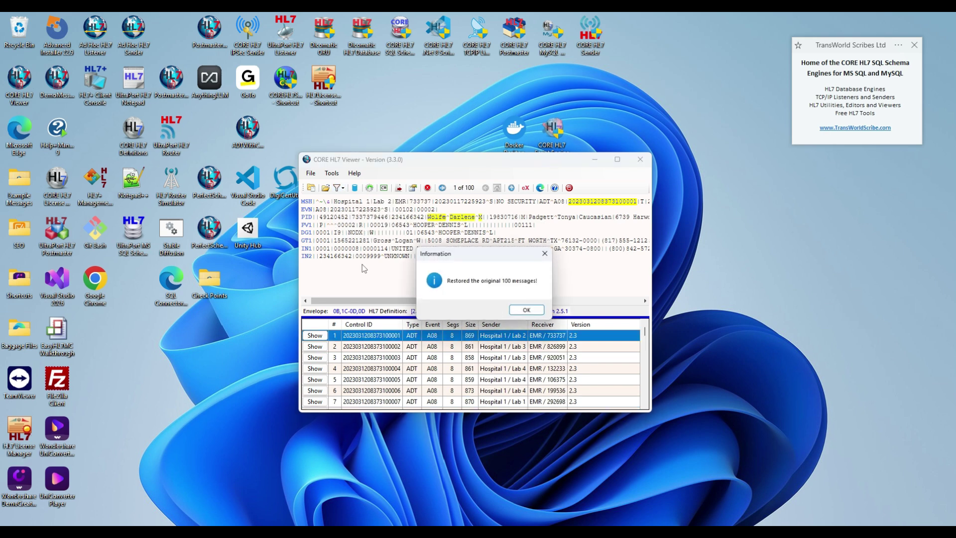
left_click(528, 310)
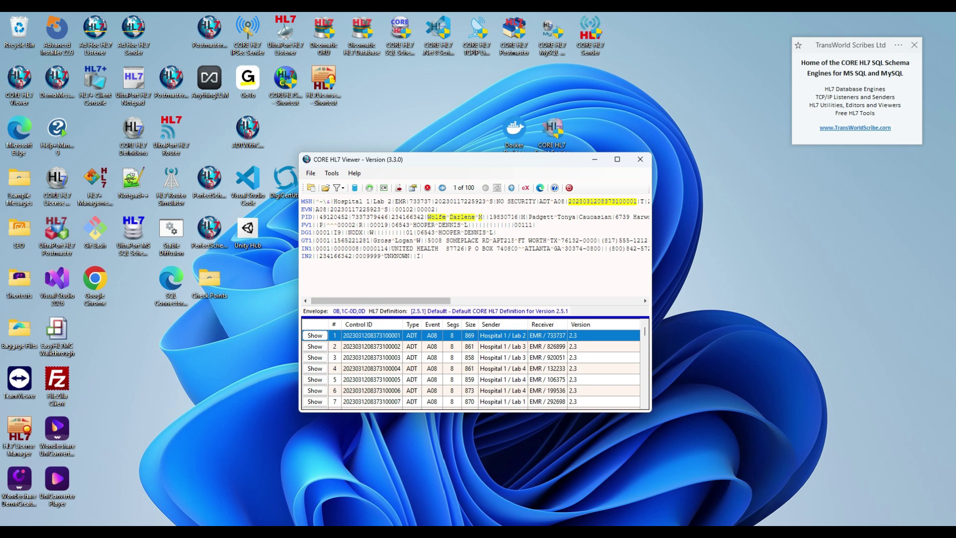
Clear all loaded messages from CORE HL7 Viewer, keeping the listener's session results window open beside it
left_click(433, 451)
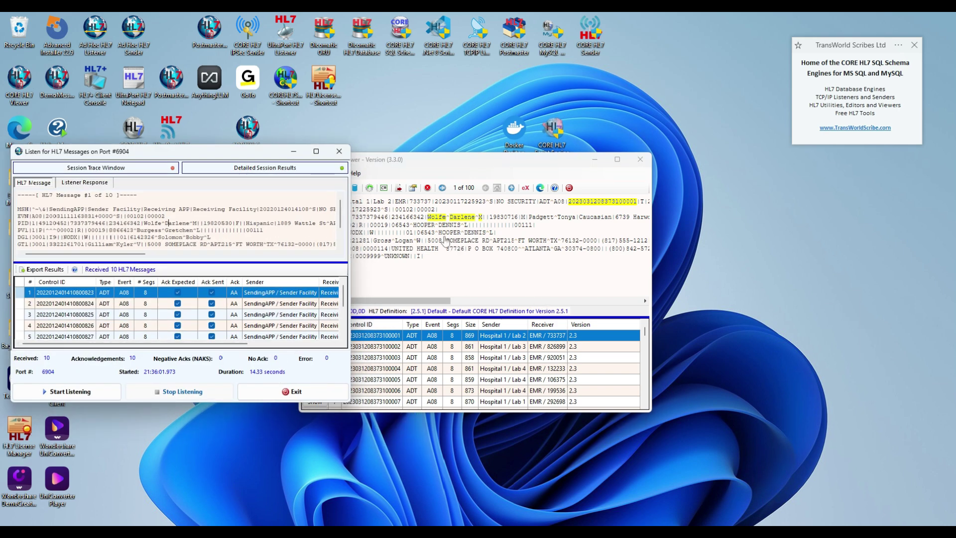
left_click(470, 162)
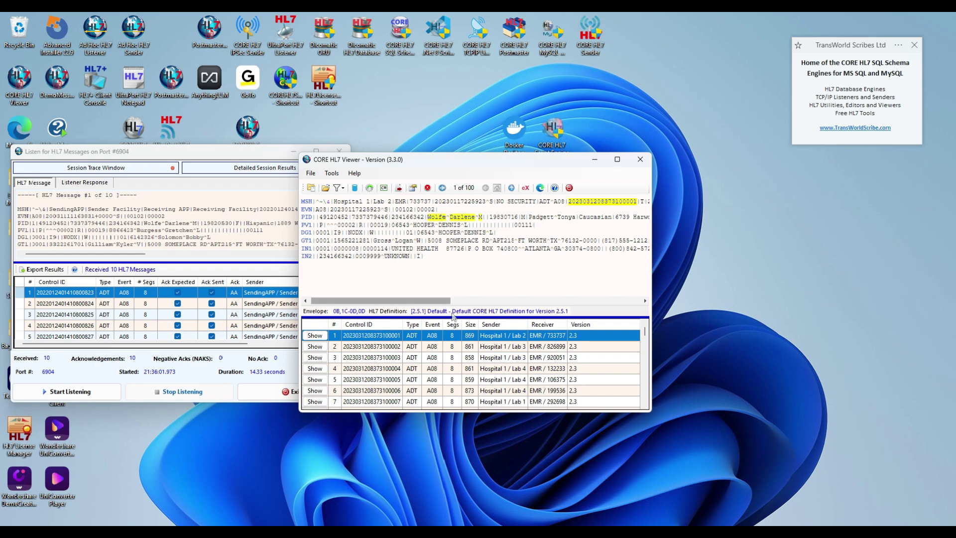
left_click(428, 188)
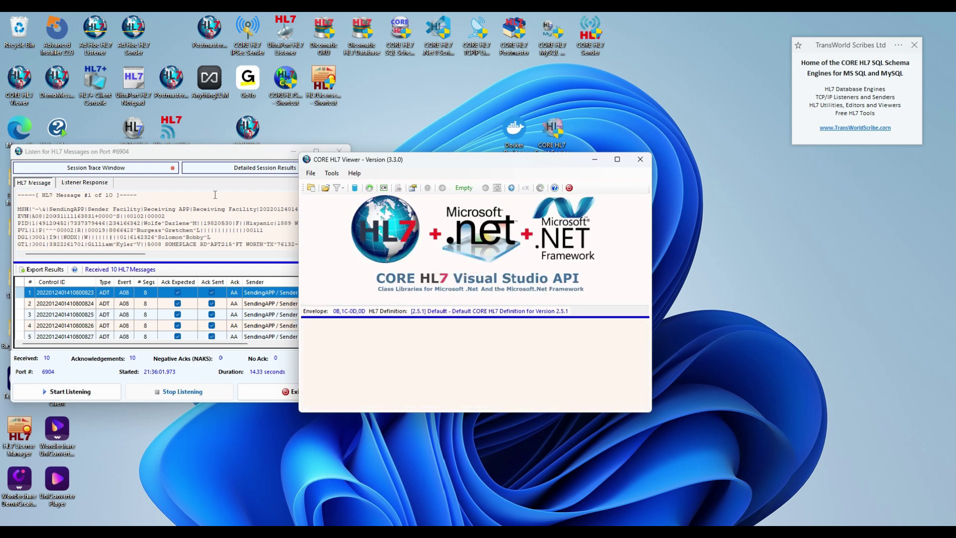
Export the listener's 10 received HL7 messages to a single file in C:\HL7 Messages\ without opening the output folder
left_click(180, 163)
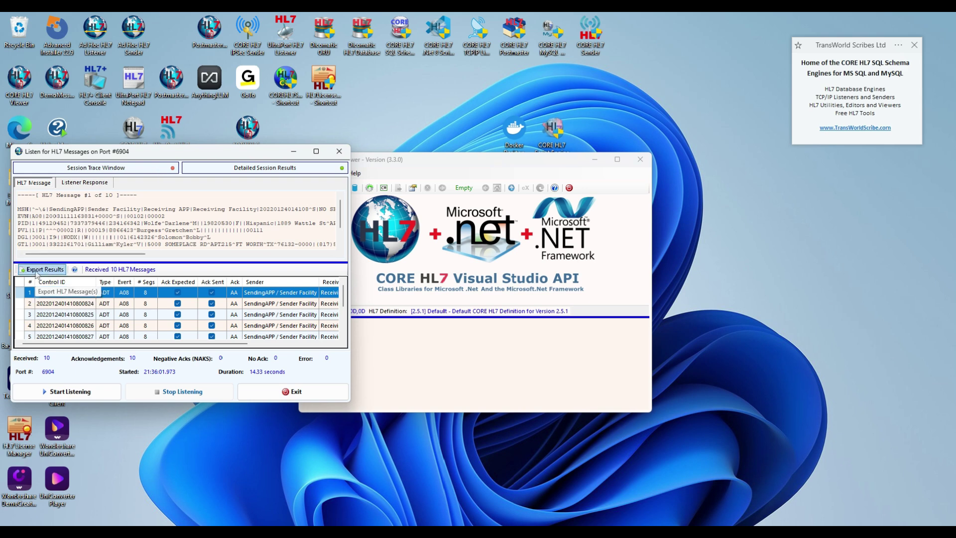
left_click(37, 271)
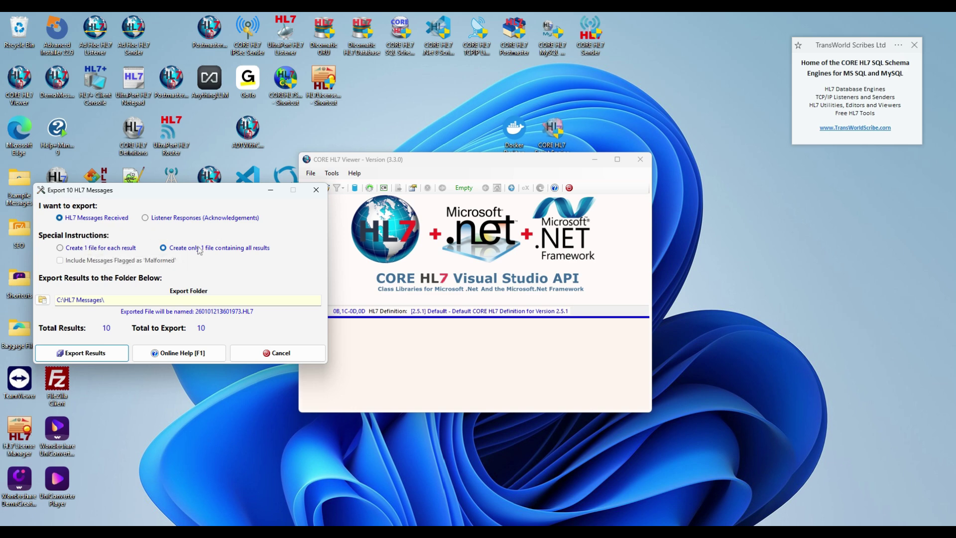
left_click(121, 301)
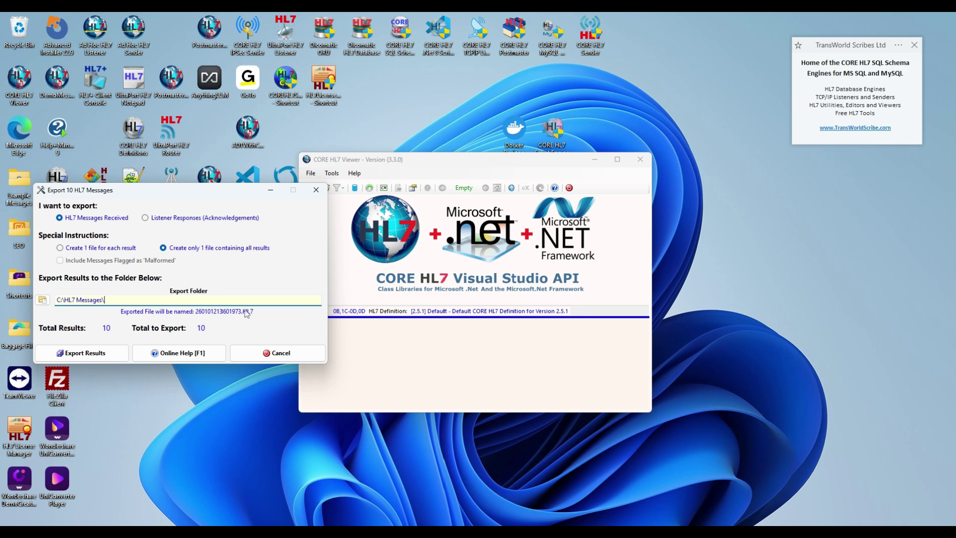
left_click(92, 356)
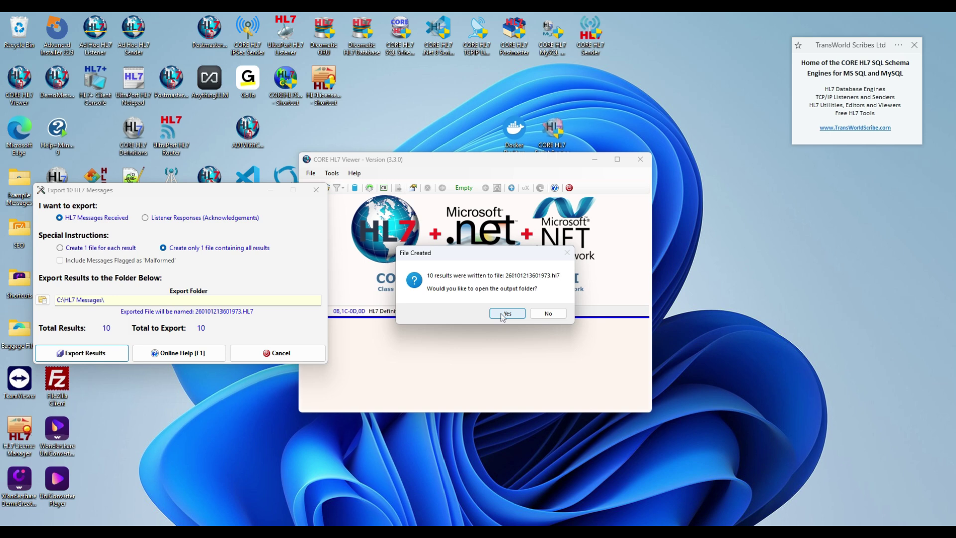
left_click(543, 313)
In CORE HL7 Viewer, load the exported file 260101213601973.hl7 from the C:\HL7 Messages folder
left_click(369, 367)
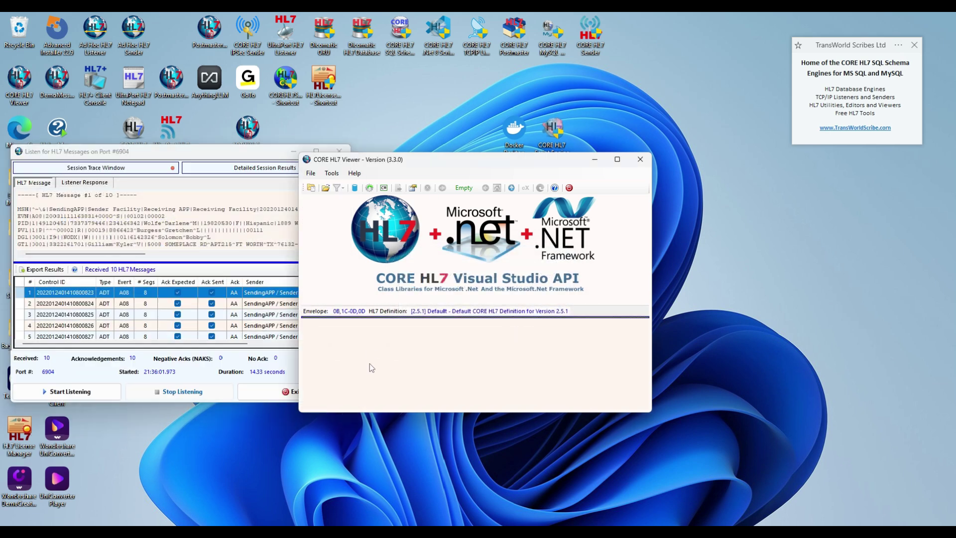
left_click(310, 188)
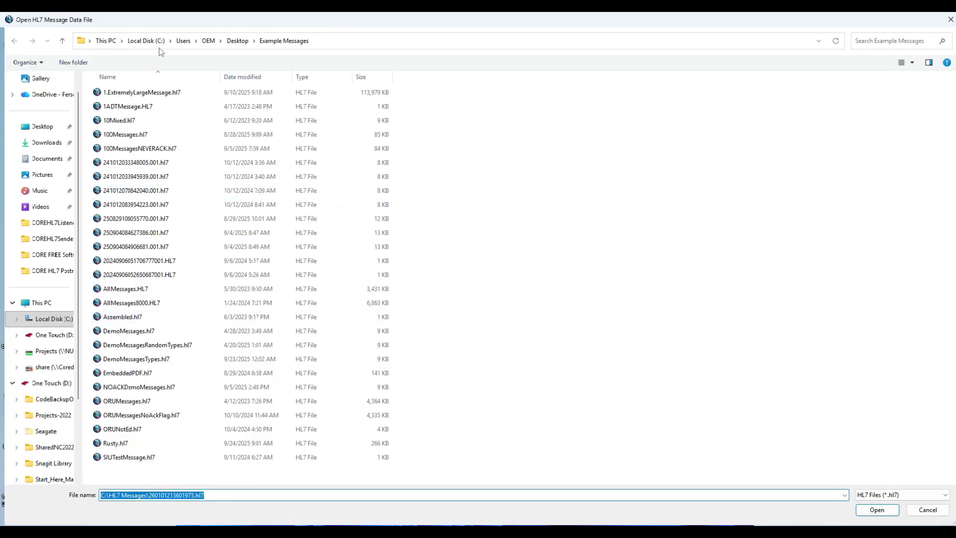
left_click(49, 319)
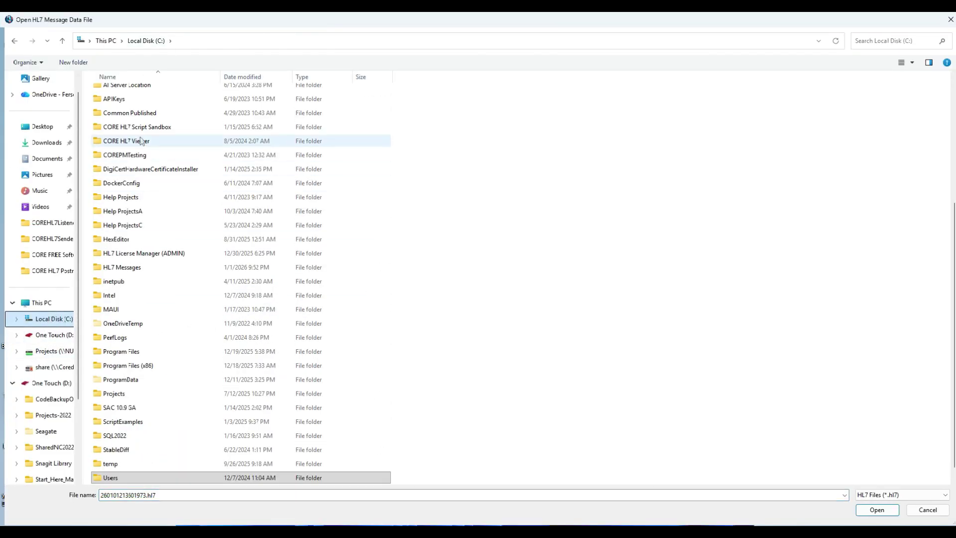
double_click(131, 268)
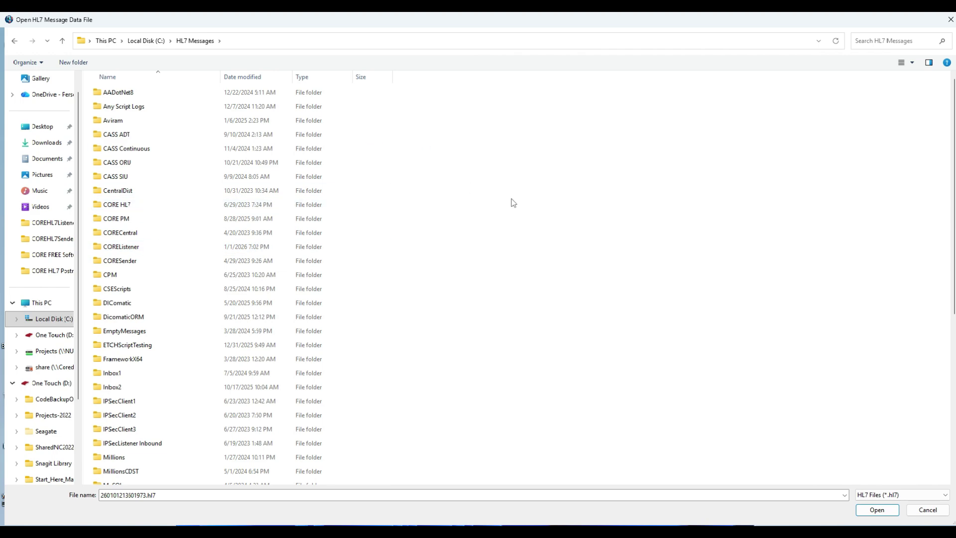
scroll(523, 207, "down", 7)
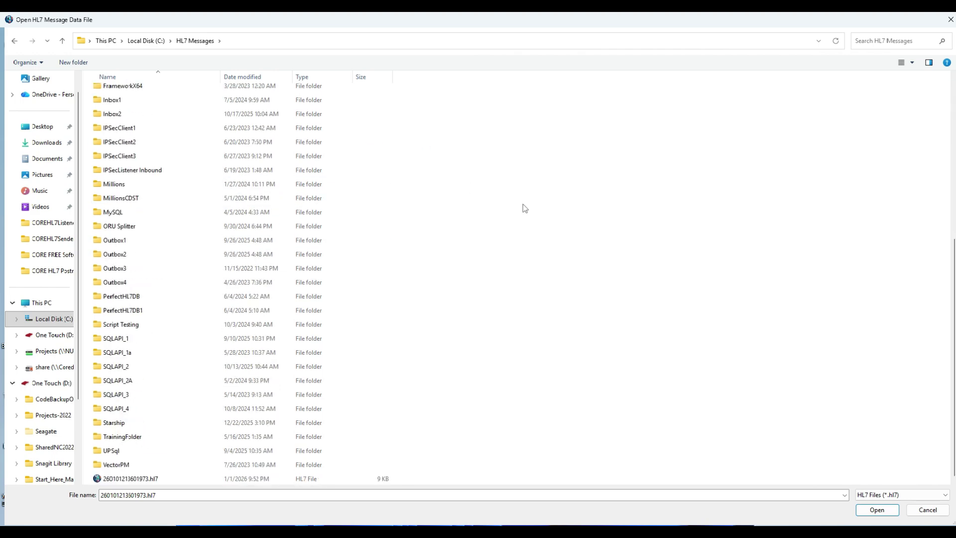
left_click(122, 479)
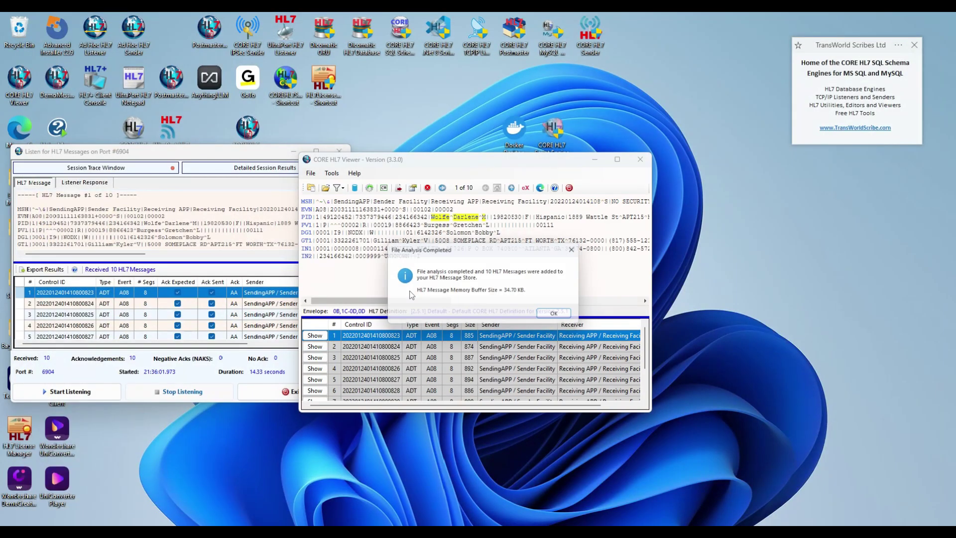
left_click(560, 315)
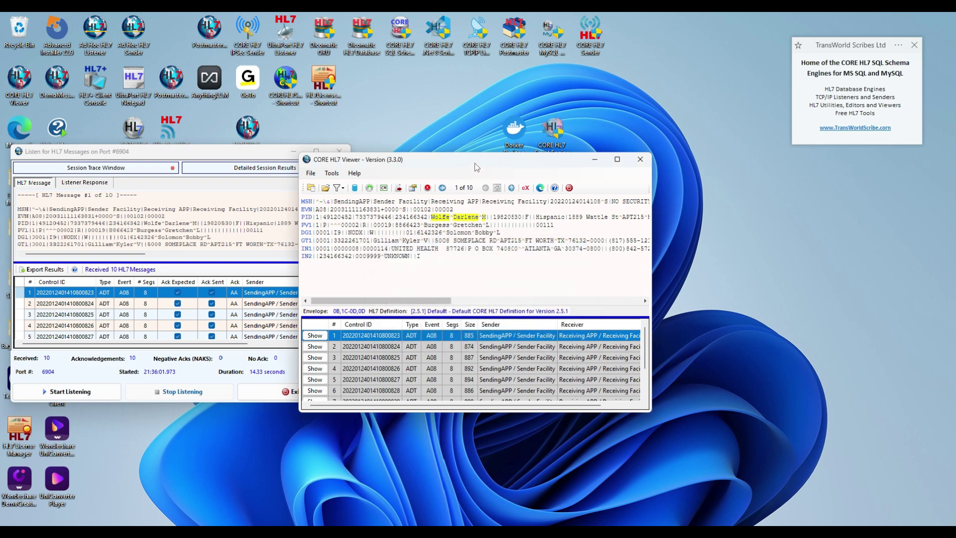
Compare messages 1 and 2 in the viewer with the same messages in the listener's session results
left_click_drag(474, 163, 489, 155)
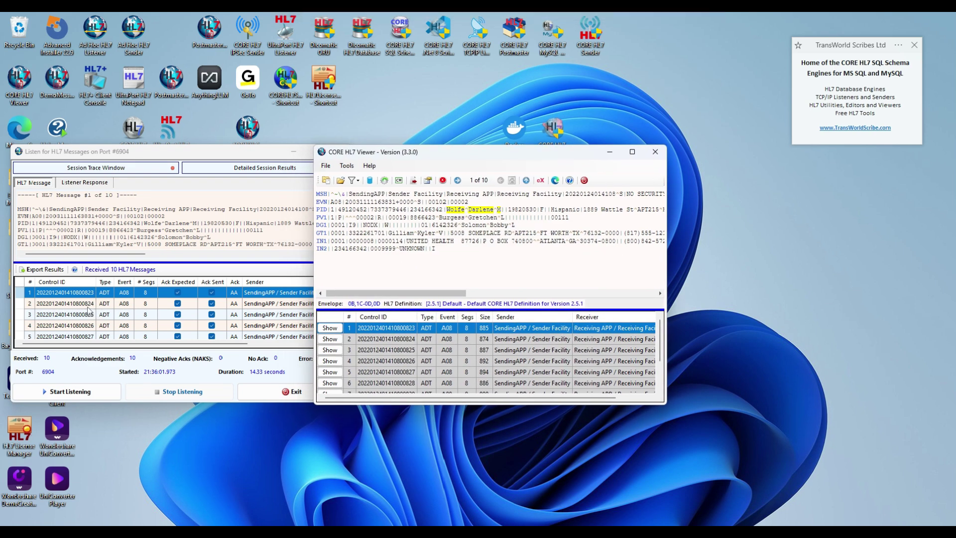
left_click(149, 224)
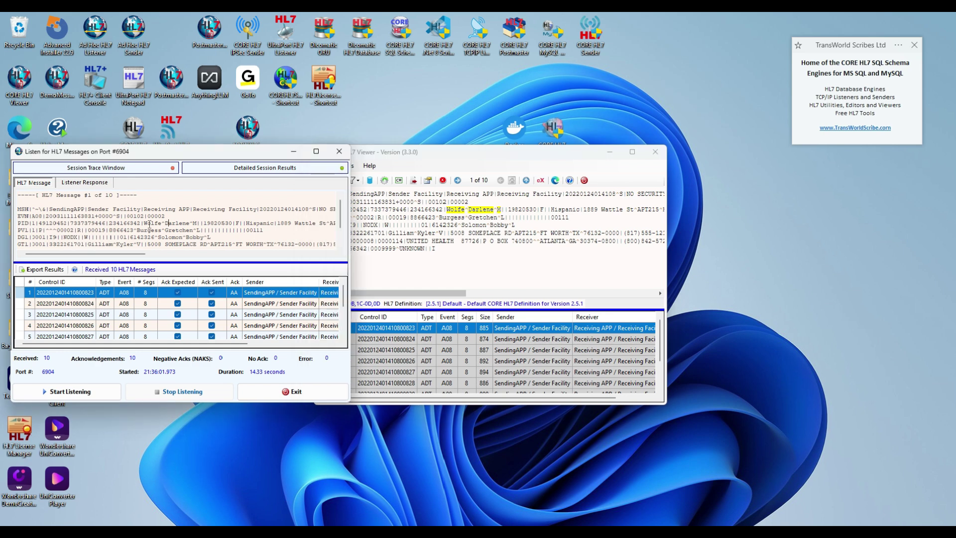
left_click(405, 254)
left_click(457, 180)
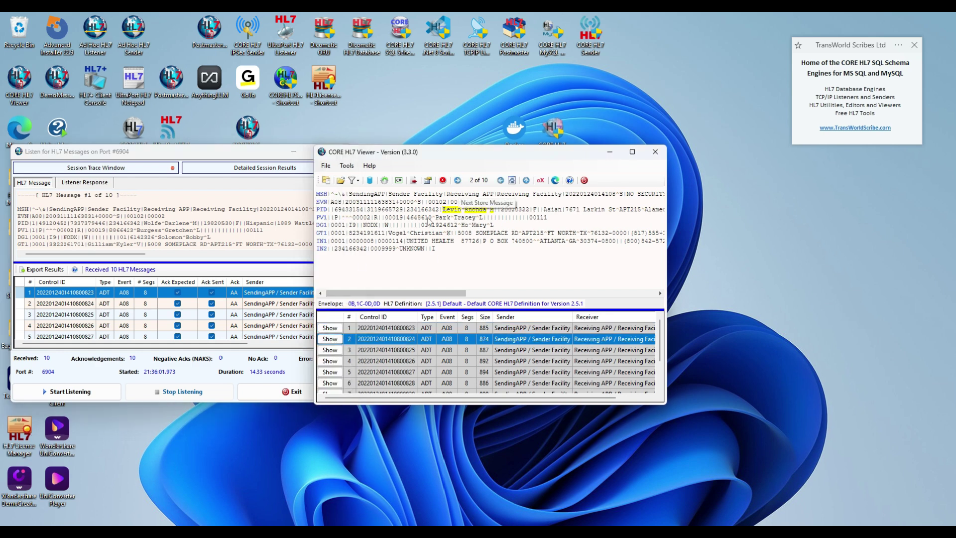
left_click(70, 305)
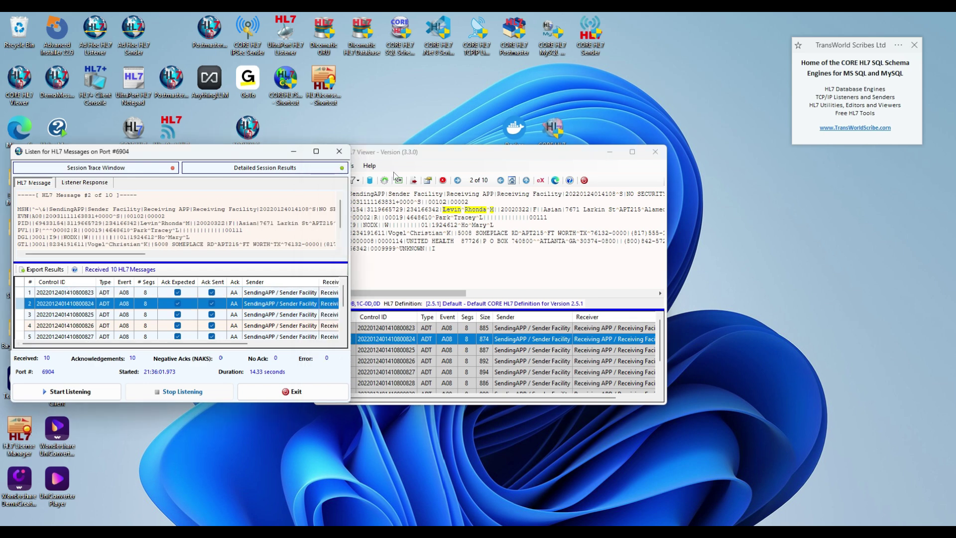
left_click(457, 181)
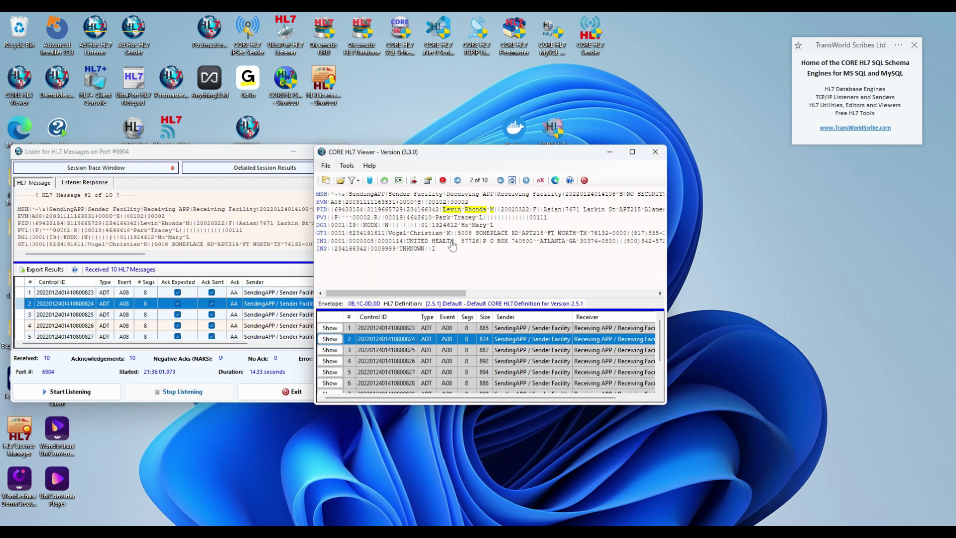
Move to message 3 in CORE HL7 Viewer and append a recently used file's messages without clearing the message store
left_click(457, 180)
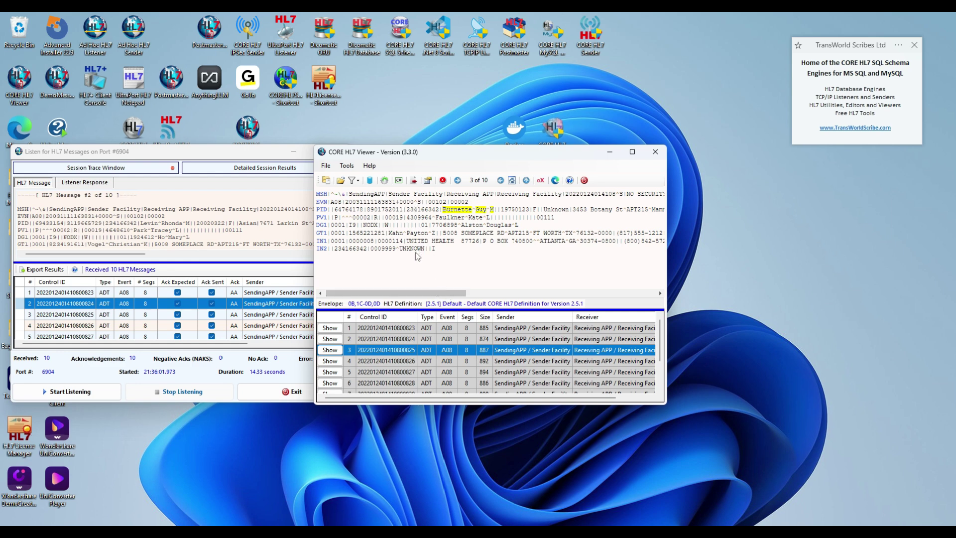
left_click(326, 168)
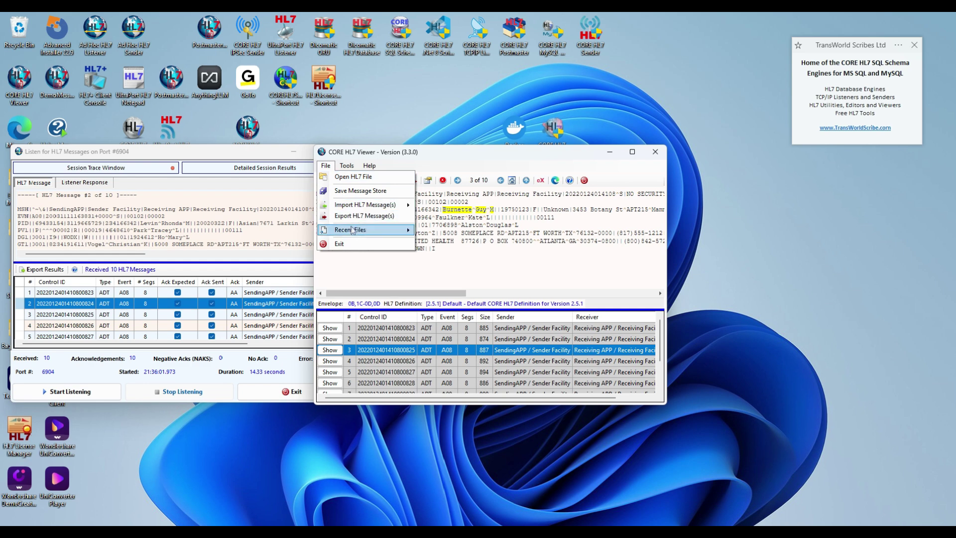
mouse_move(373, 229)
left_click(450, 243)
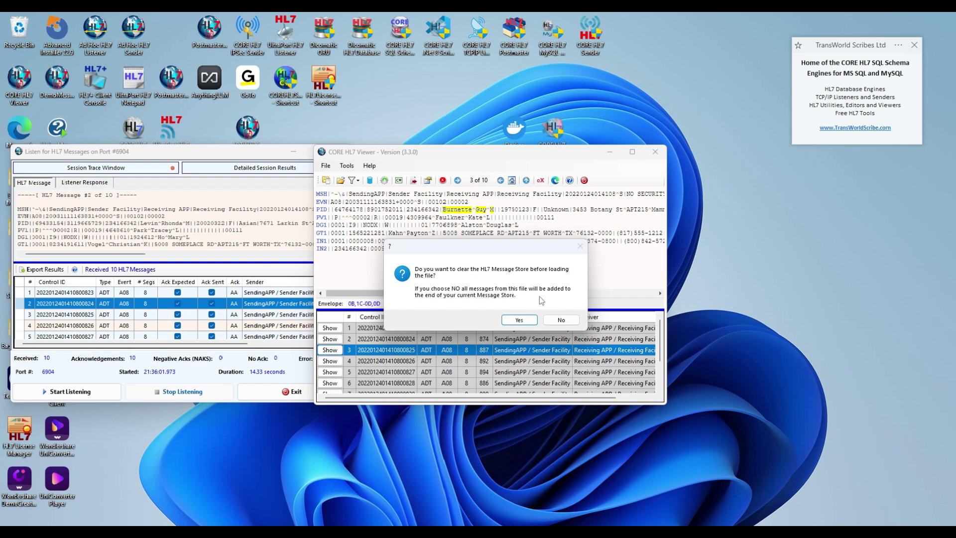
left_click(560, 321)
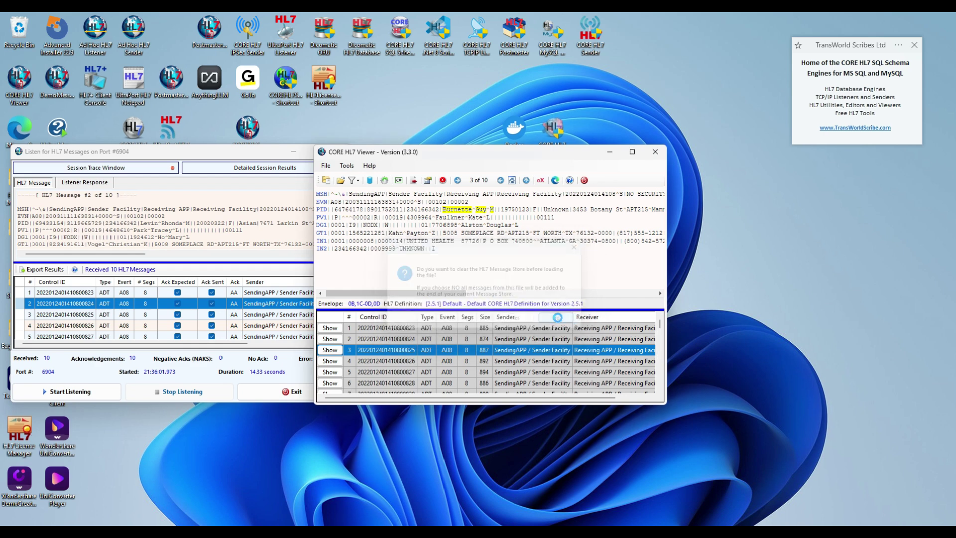
left_click(552, 317)
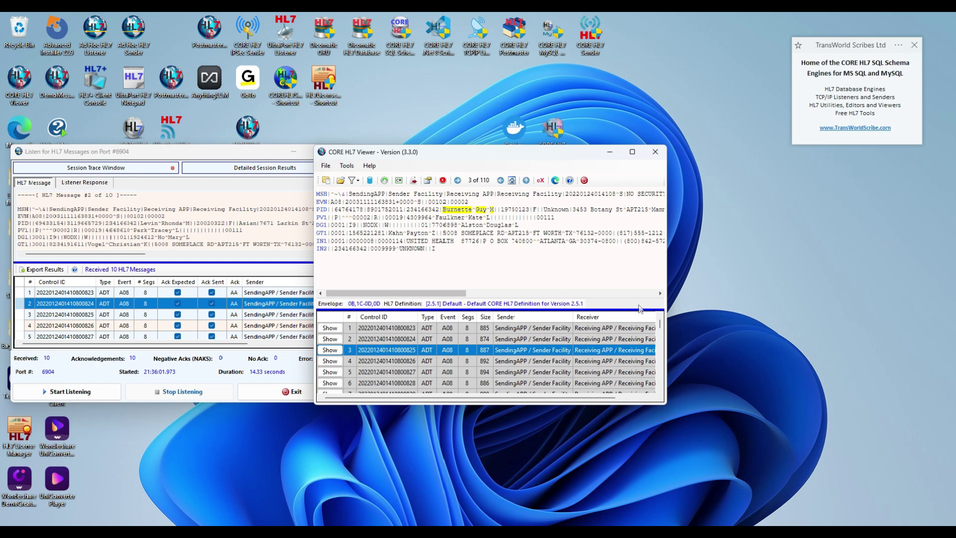
Look through the combined message list and show message 12, sent by Hospital 1 / Lab 3
scroll(432, 357, "down", 4)
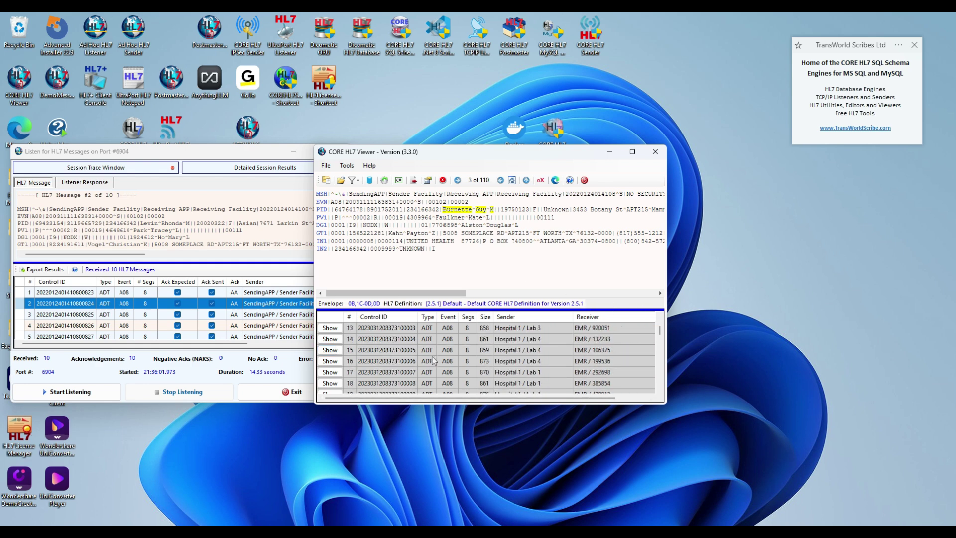
scroll(431, 357, "up", 2)
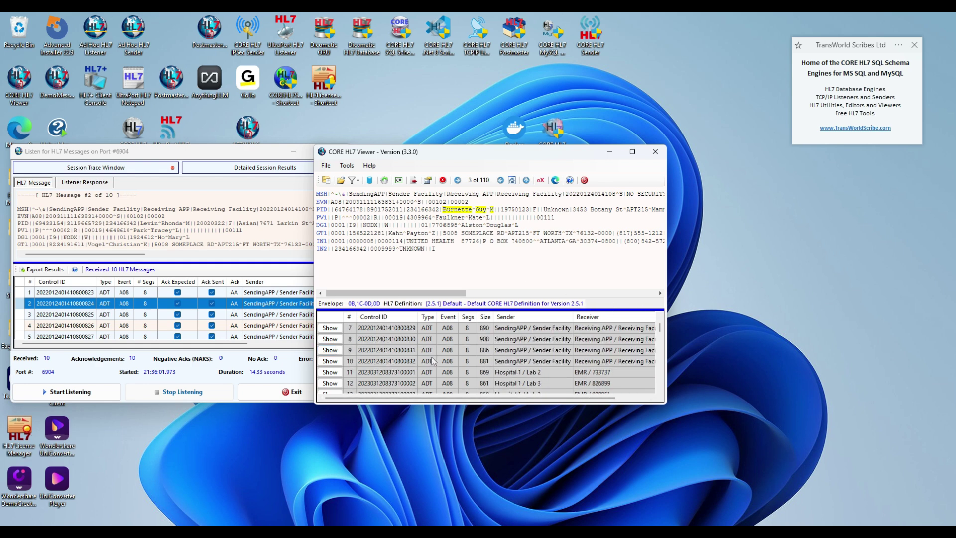
left_click(395, 383)
left_click(397, 384)
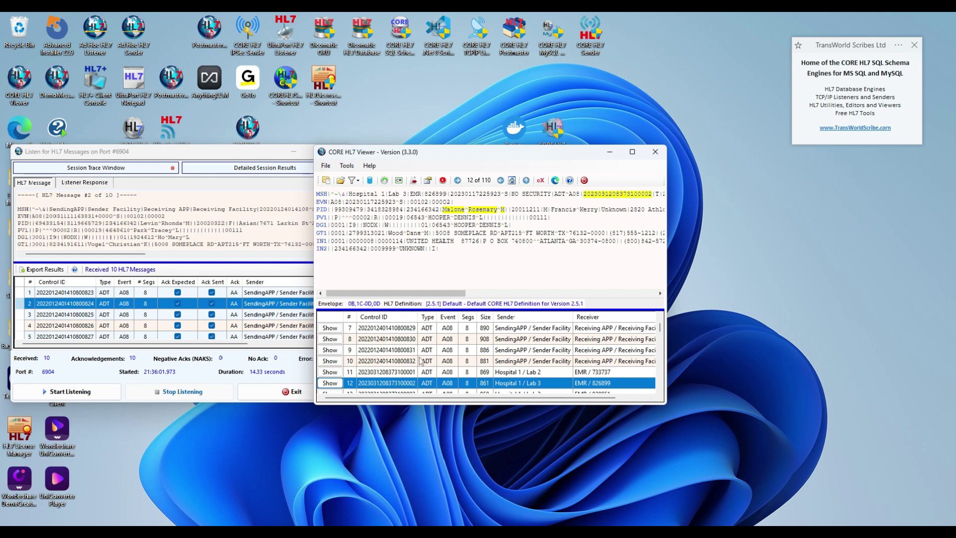
Filter the loaded messages with the Patients ABC script and look through the matching messages to the end of the list
left_click(358, 181)
left_click(377, 202)
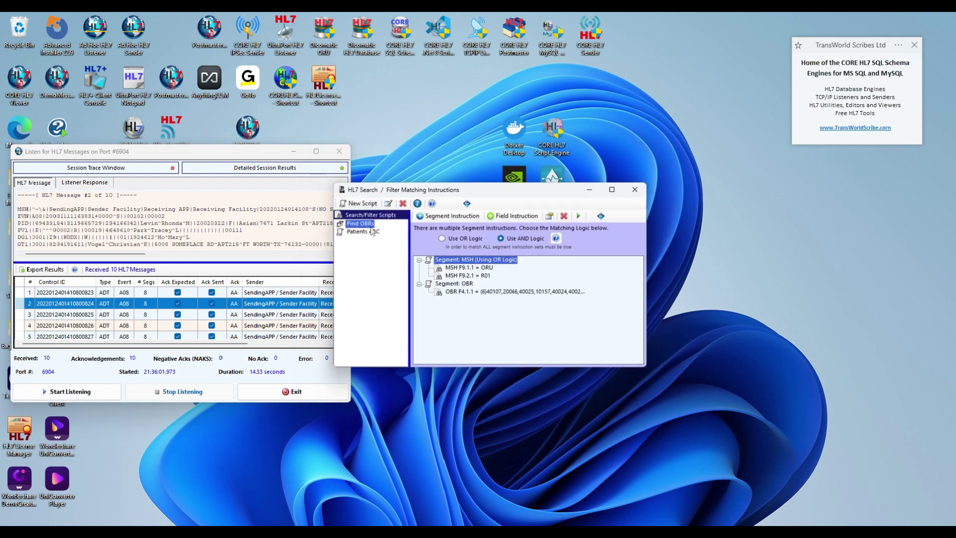
left_click(362, 232)
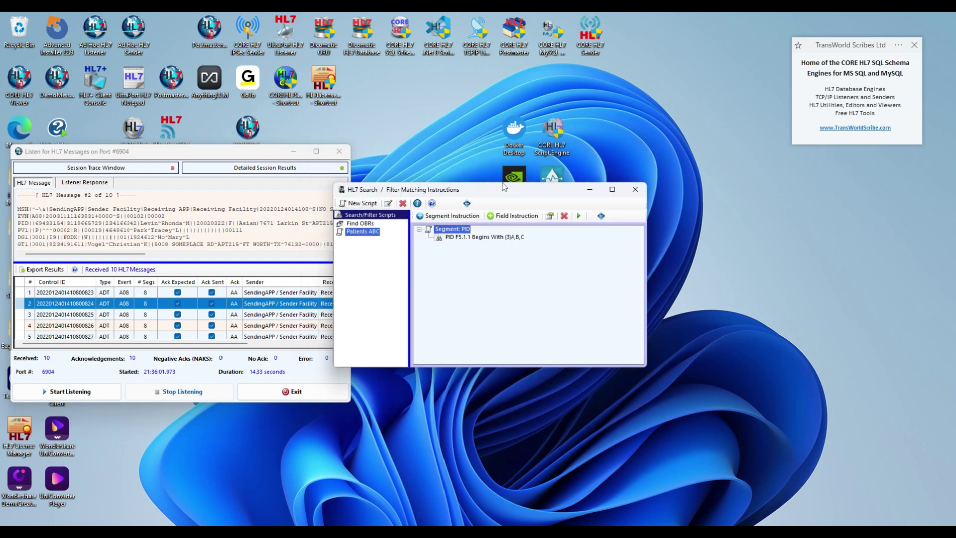
left_click(577, 217)
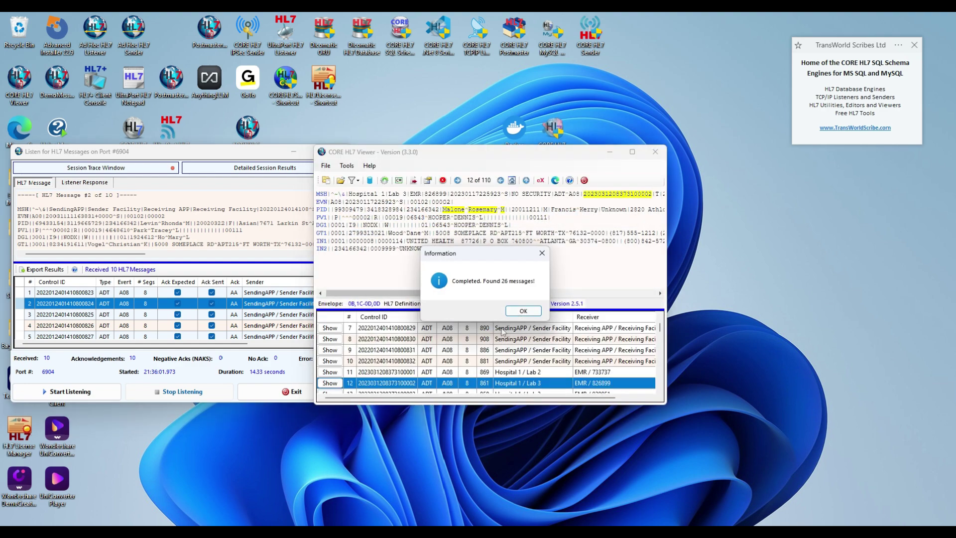
left_click(520, 311)
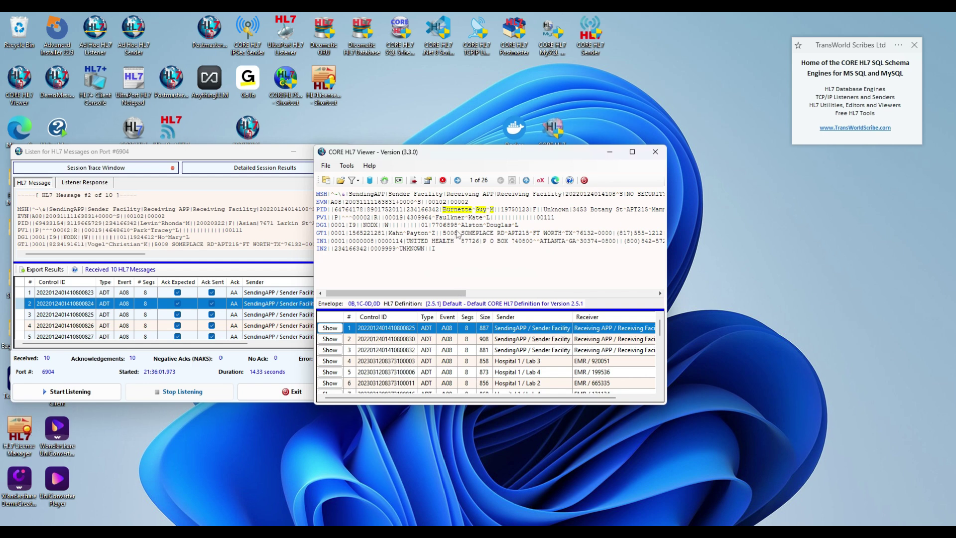
scroll(395, 344, "down", 7)
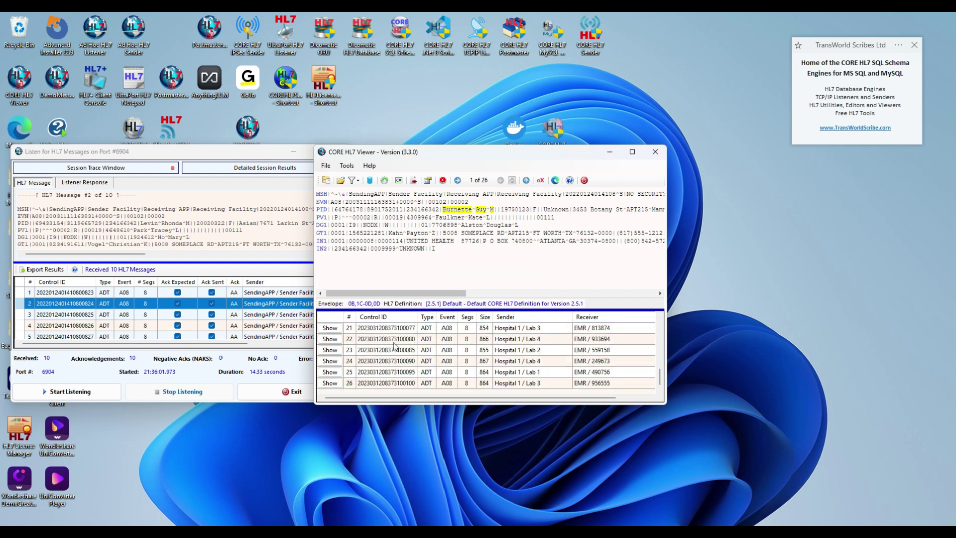
Close the listener's session results for port 6904 and exit the Ad Hoc Listener, leaving CORE HL7 Viewer open
left_click(255, 147)
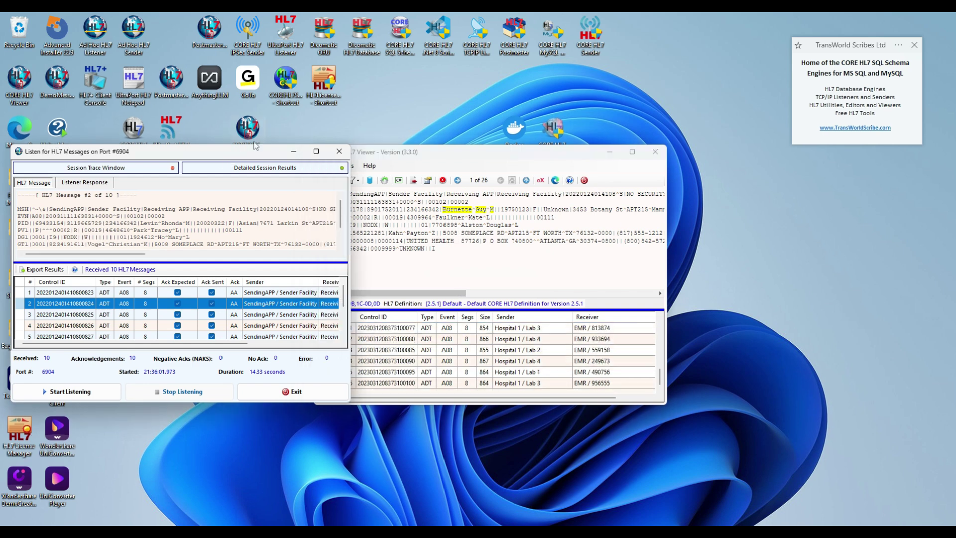
left_click(339, 153)
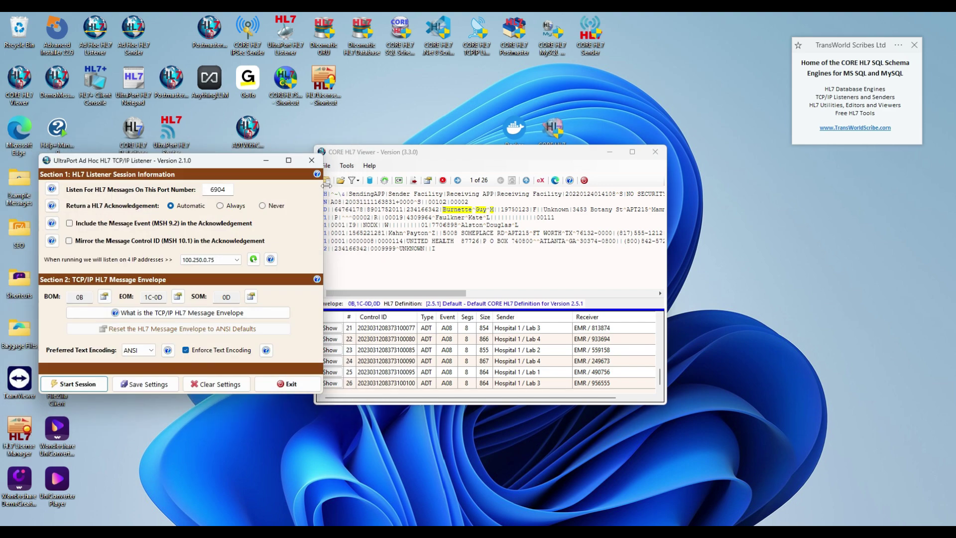
left_click(317, 165)
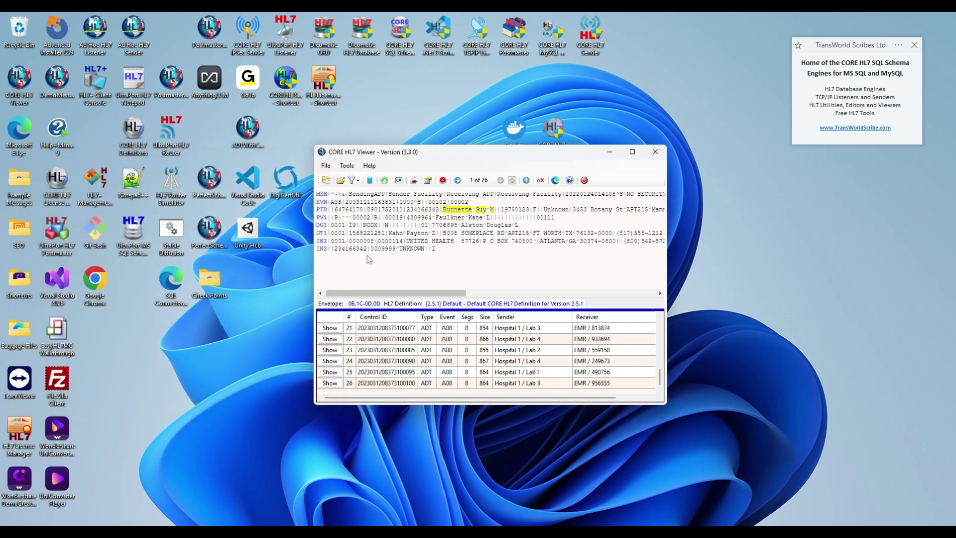